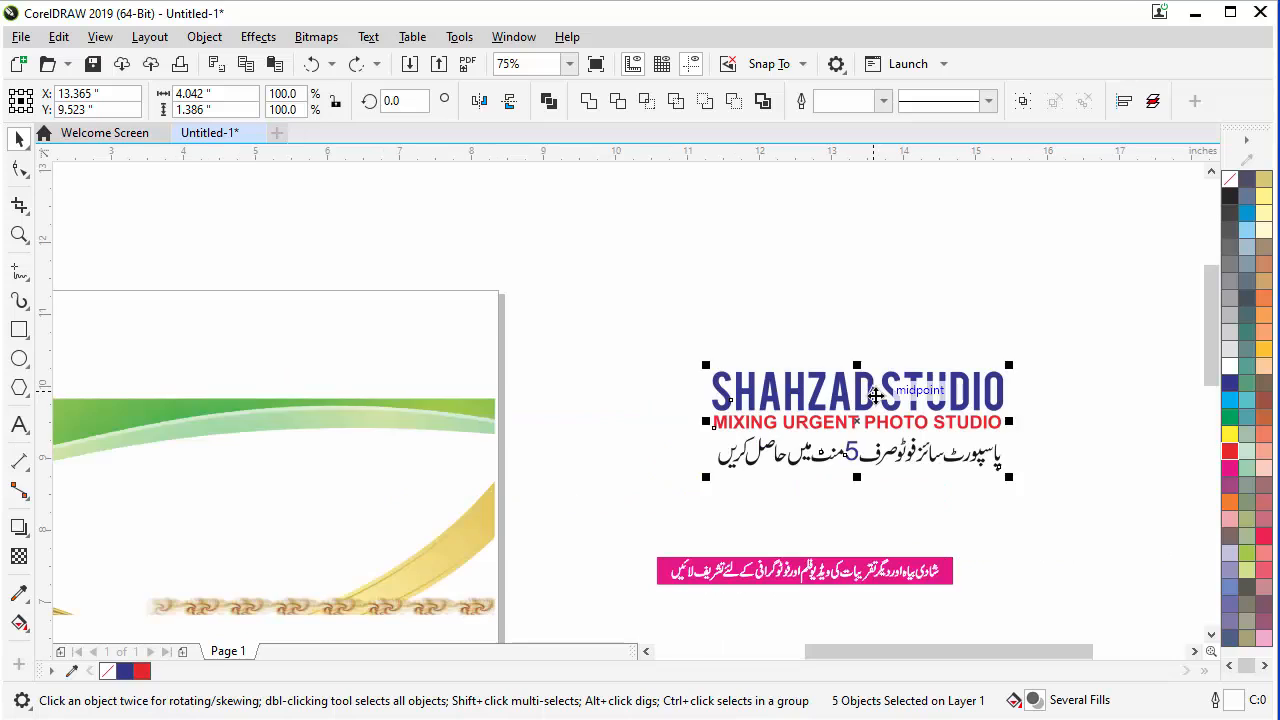
Step: Place the studio title text block on the banner's right half and the man's photo at its left end
left_click_drag(876, 396, 356, 455)
scroll(623, 483, "down", 2)
left_click(138, 468)
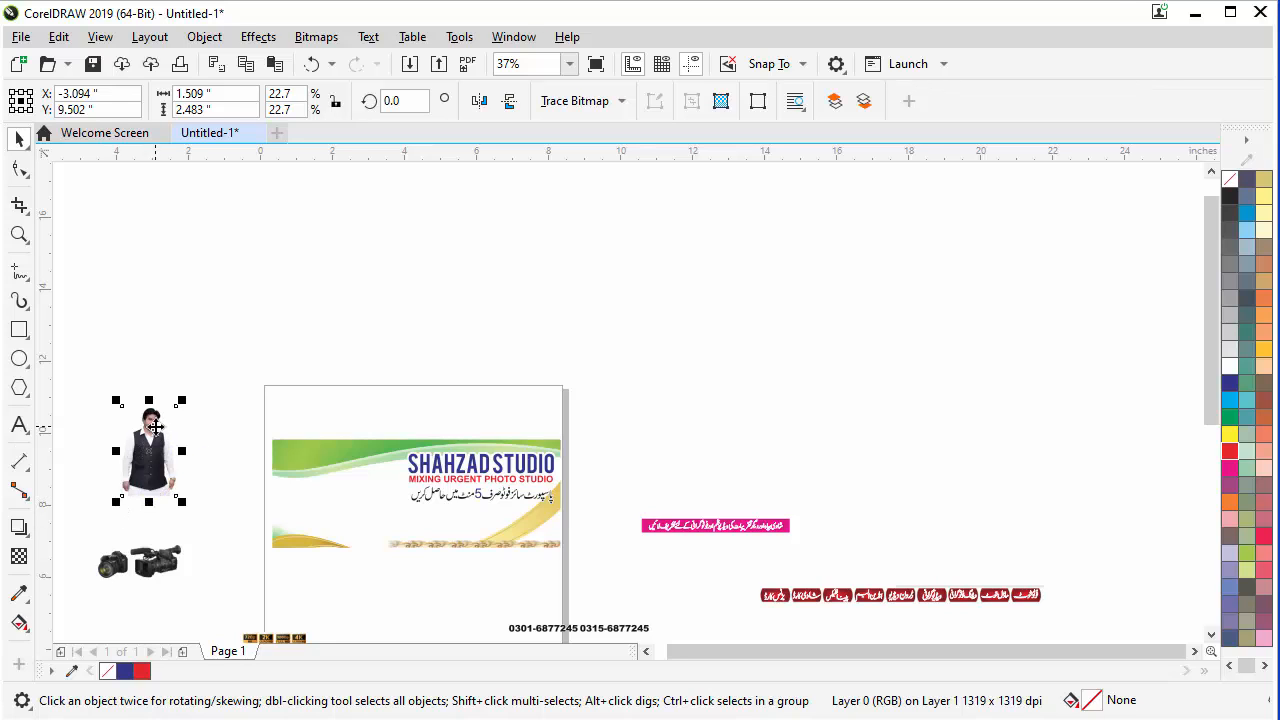
left_click_drag(155, 428, 307, 462)
left_click(316, 355)
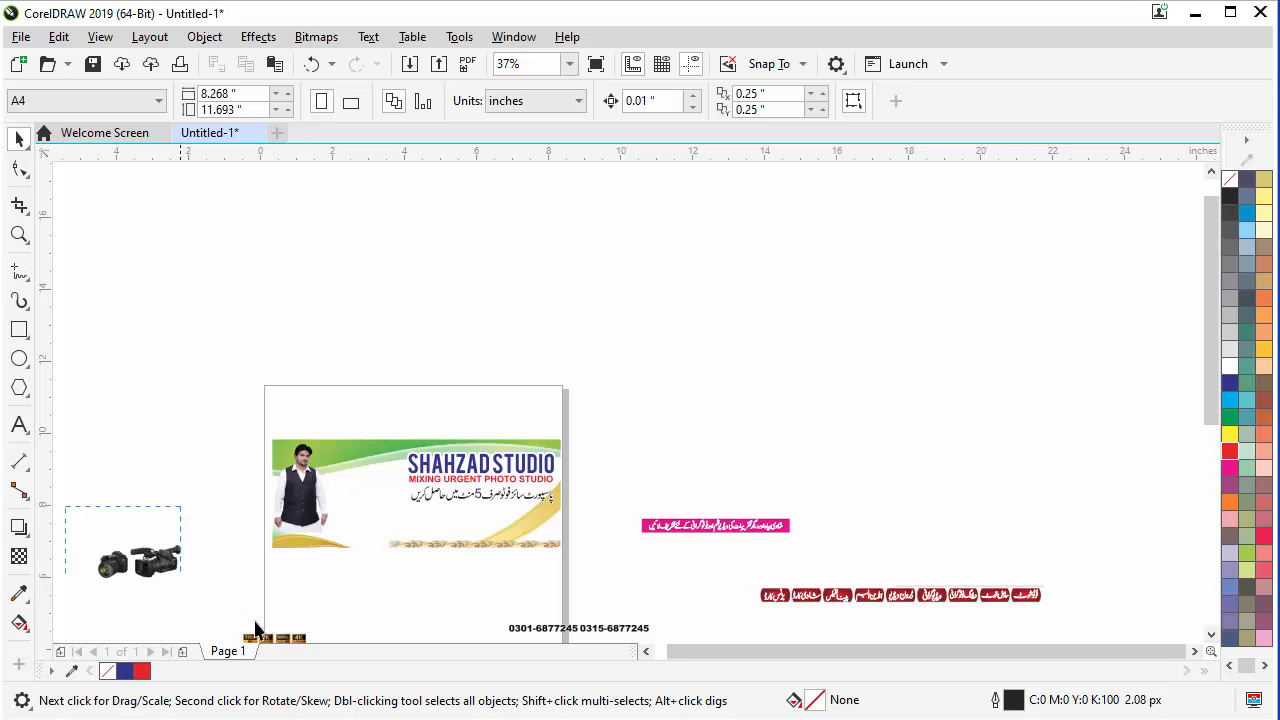
Step: Move the photo camera and video camera images onto the banner between the man and the studio title
left_click_drag(186, 571, 454, 429)
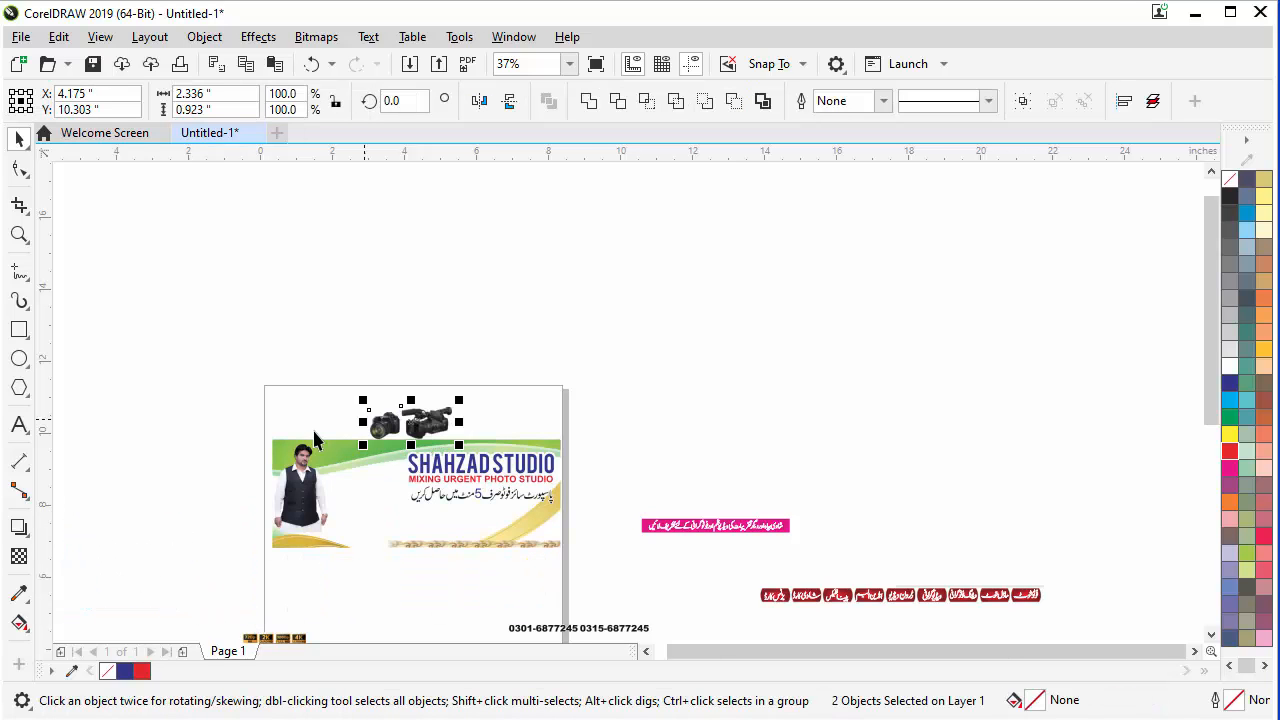
scroll(312, 446, "up", 2)
scroll(313, 451, "up", 2)
left_click_drag(568, 390, 393, 532)
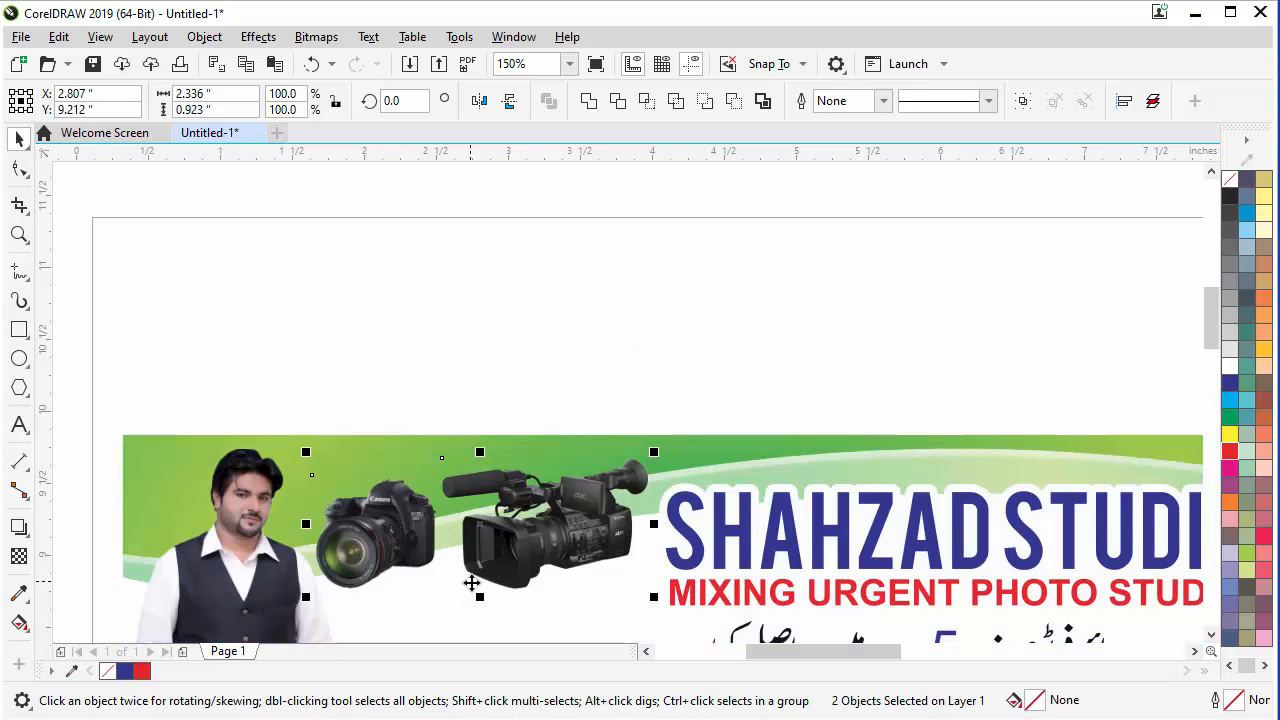
scroll(554, 549, "up", 1)
left_click_drag(549, 546, 555, 588)
scroll(488, 539, "down", 1)
left_click(466, 337)
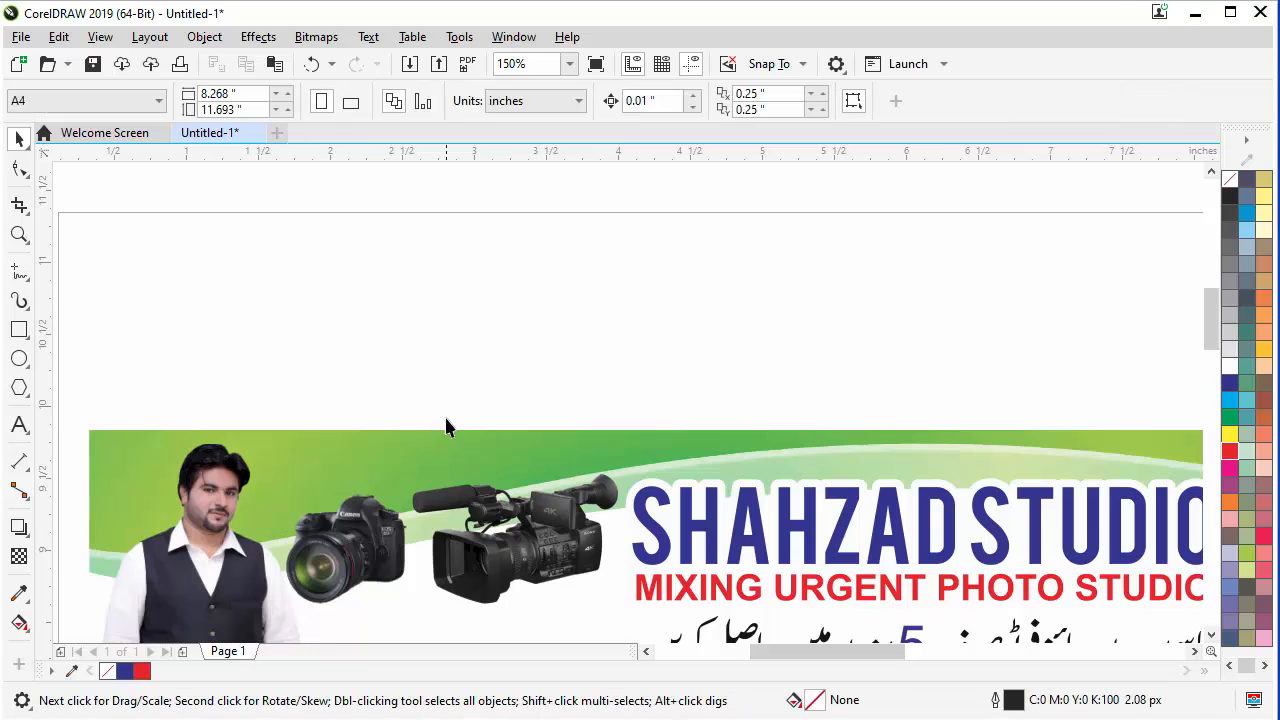
Step: Move the drone image onto the banner, directly under the two cameras and beside the man
scroll(446, 423, "down", 2)
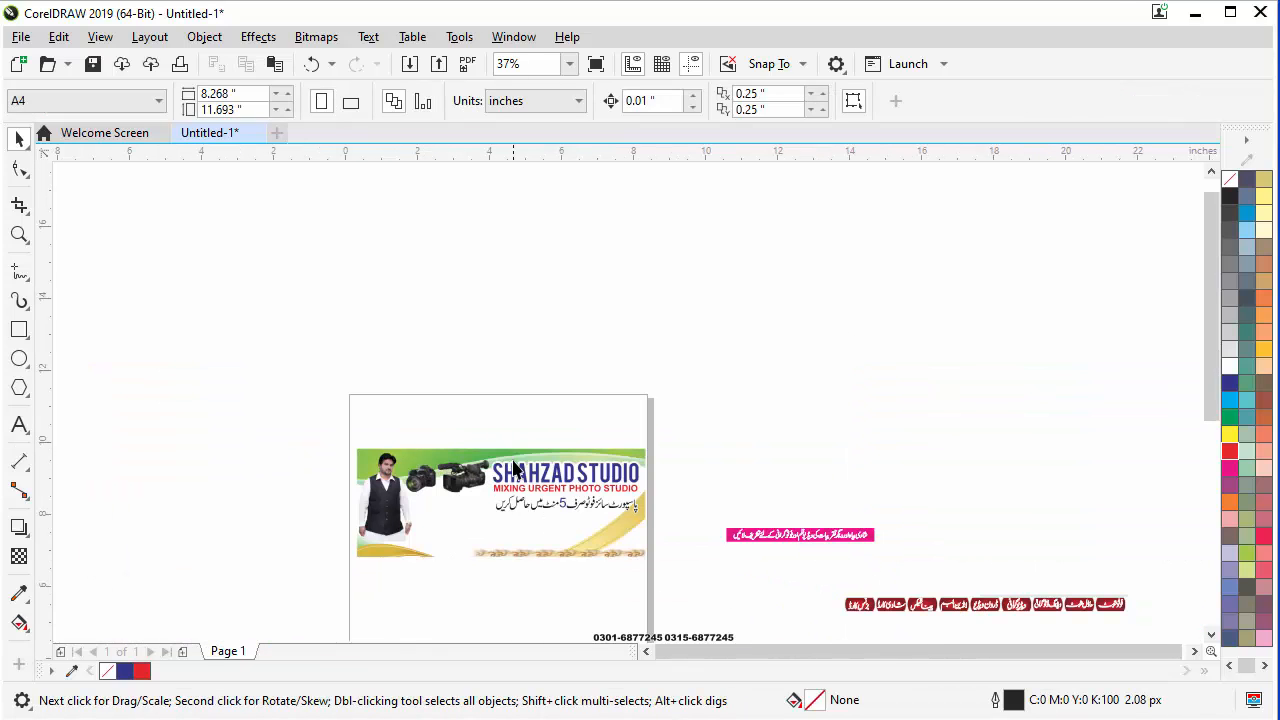
scroll(520, 550, "down", 1)
scroll(500, 580, "up", 2)
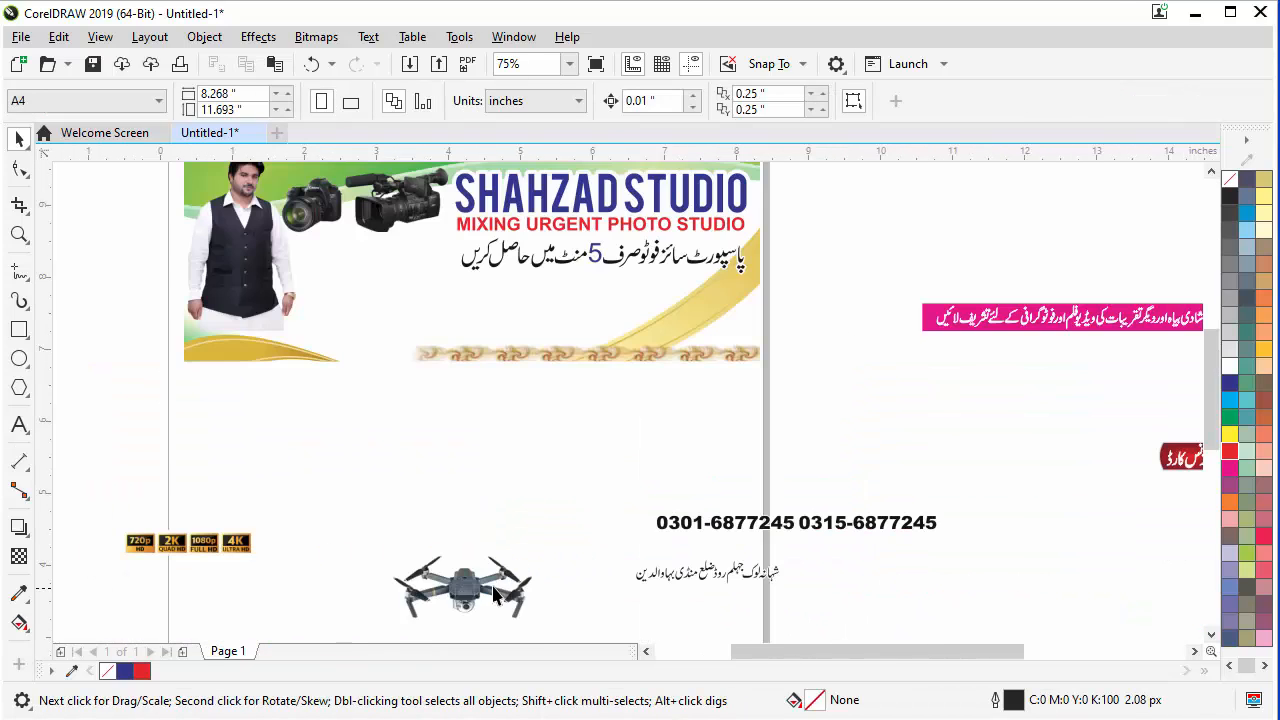
left_click(495, 593)
left_click_drag(495, 593, 422, 317)
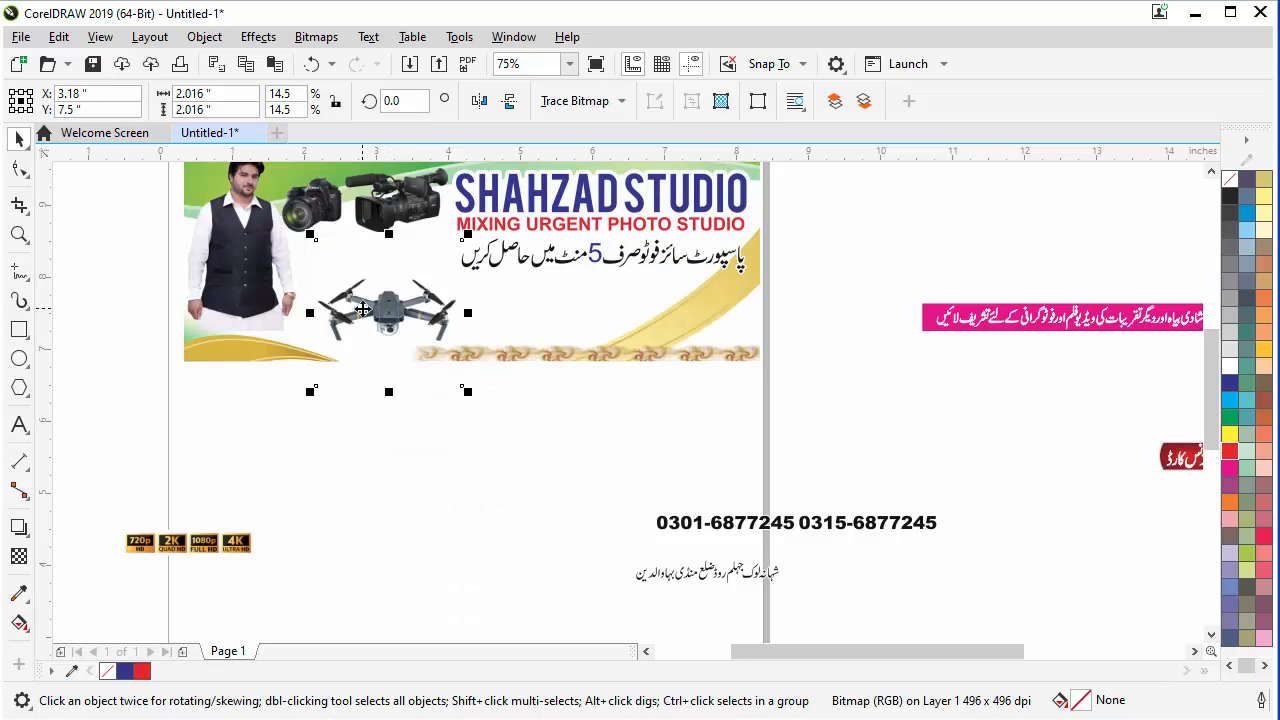
scroll(399, 311, "up", 1)
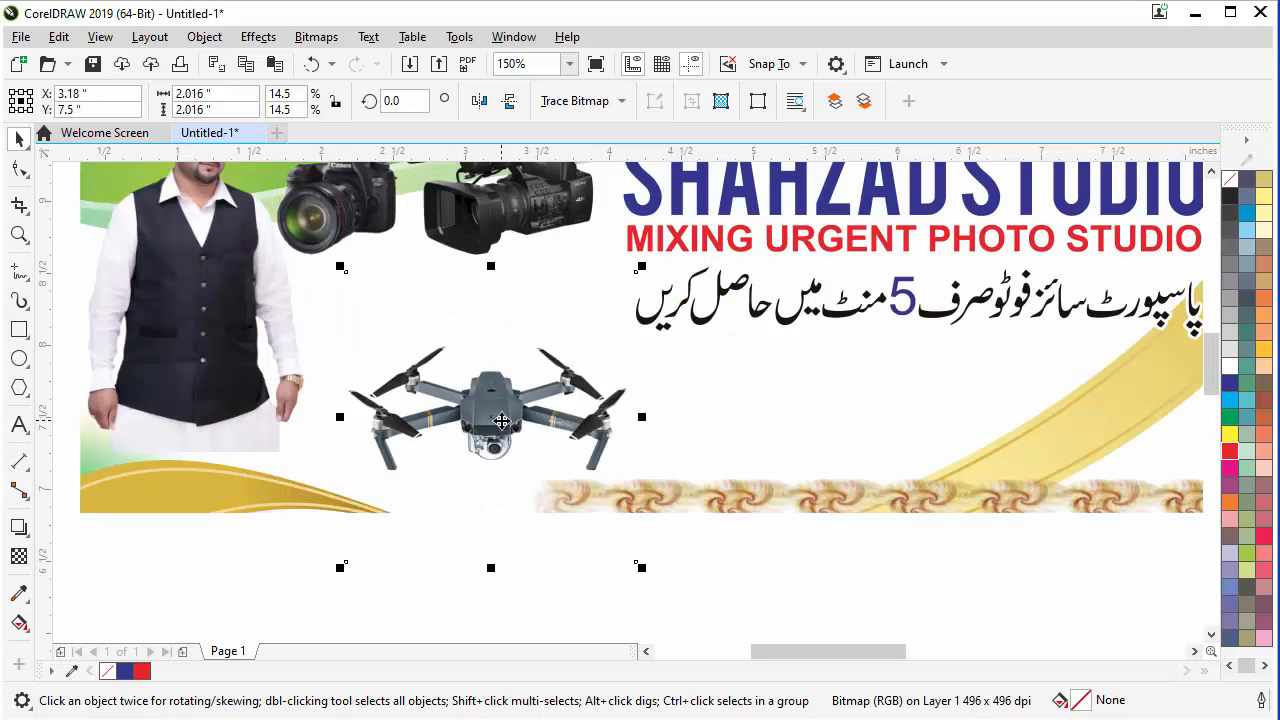
left_click_drag(501, 421, 474, 336)
scroll(440, 345, "down", 1)
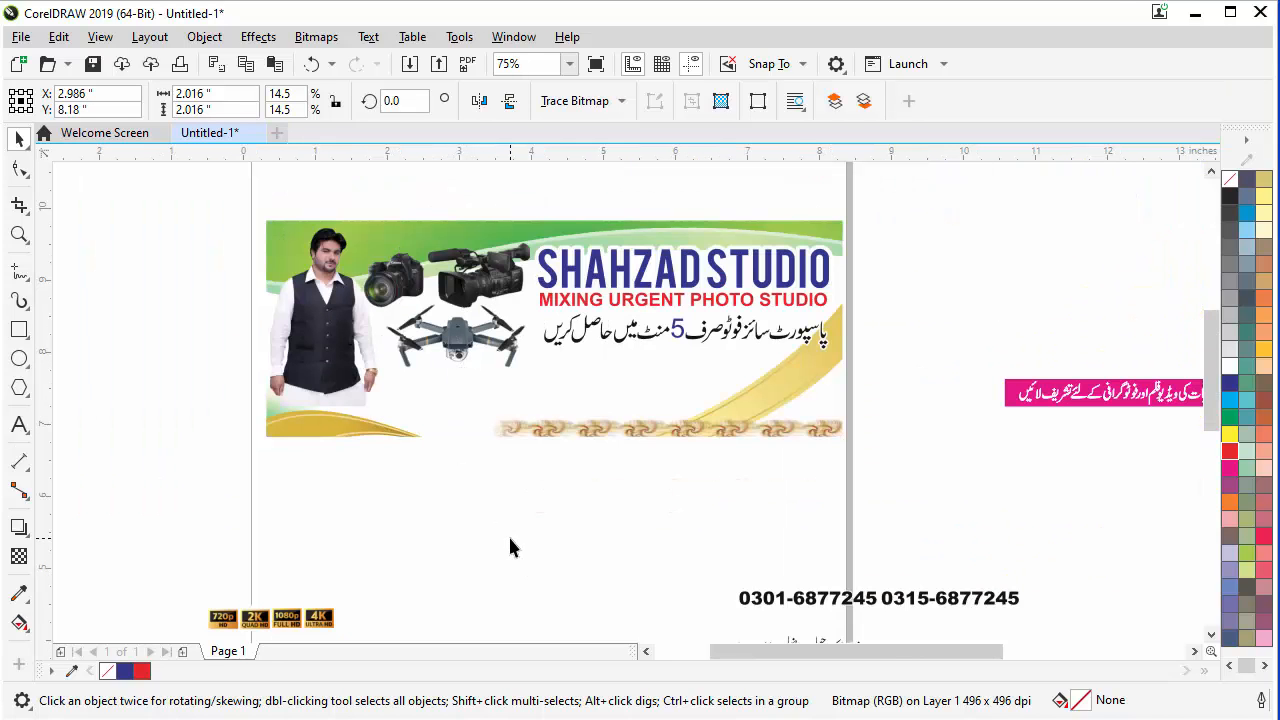
Step: Place the 720p, 2K, 1080p and 4K quality badges over the gold swoosh in the banner's lower-left corner
left_click(340, 527)
left_click_drag(167, 594, 420, 580)
left_click_drag(253, 527, 318, 316)
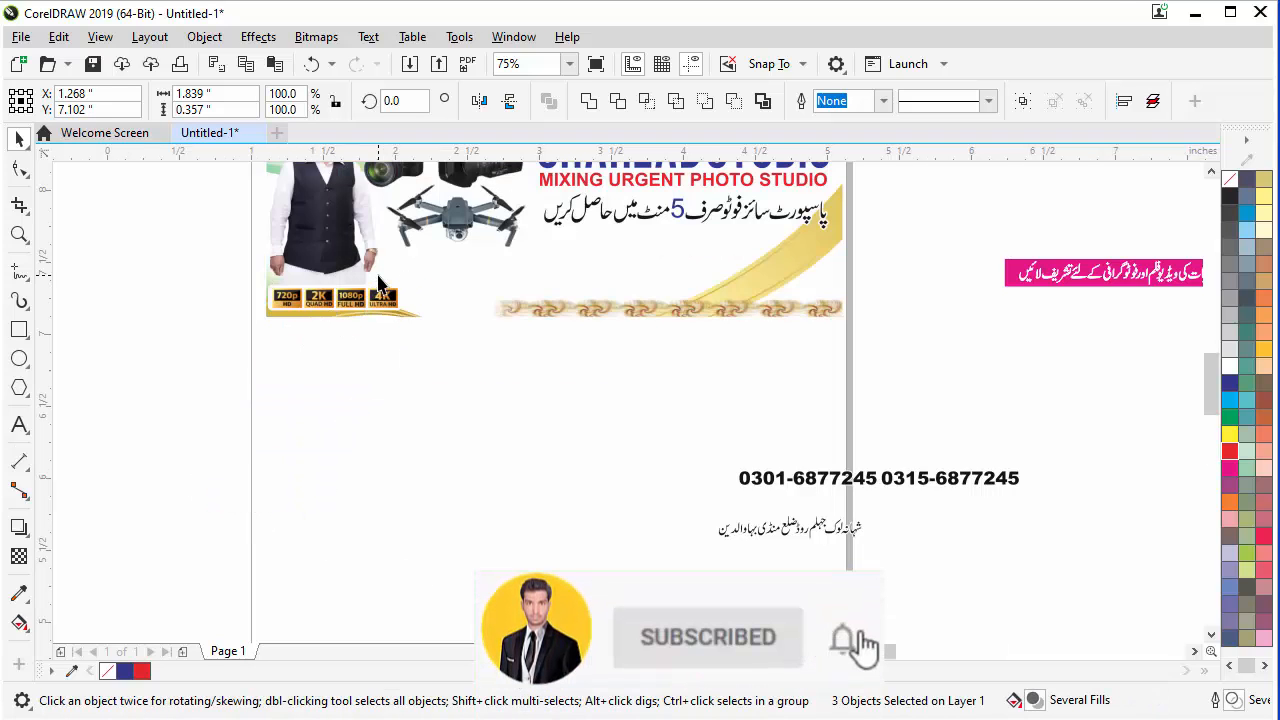
scroll(318, 310, "up", 2)
left_click(387, 510)
scroll(400, 490, "down", 2)
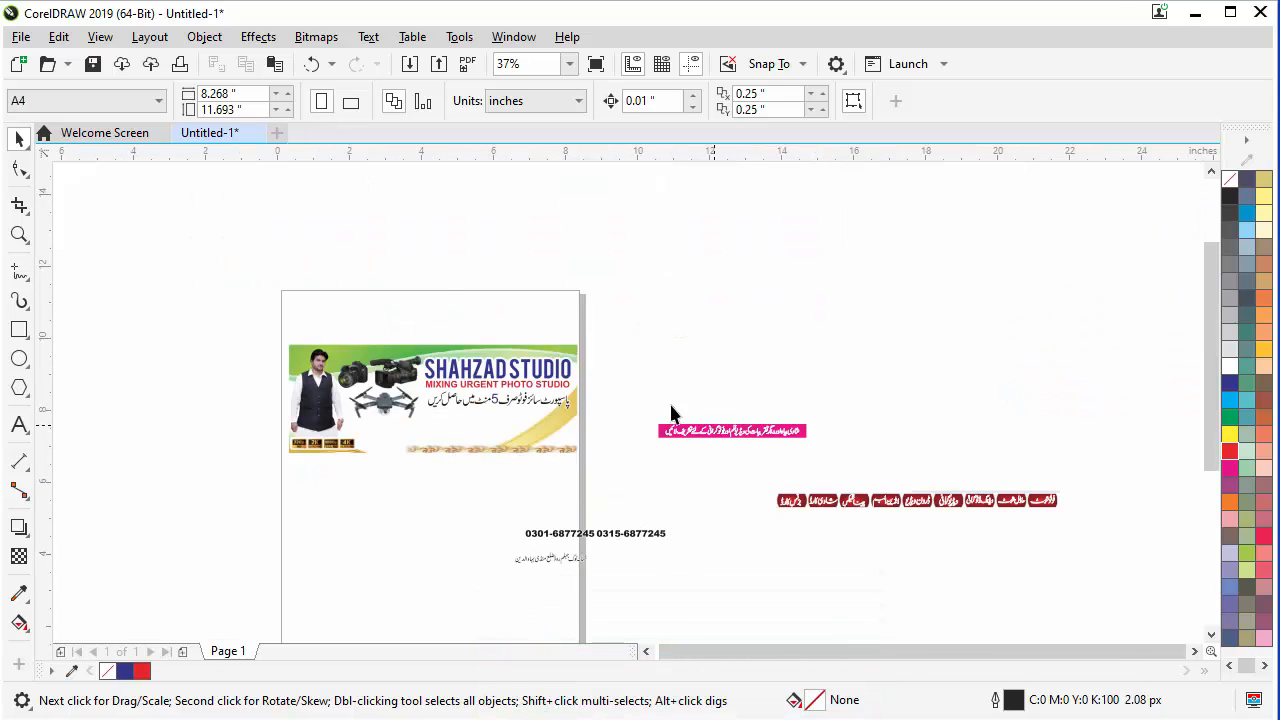
Step: Move the pink Urdu slogan bar onto the banner, under the black Urdu line at its right side
scroll(728, 430, "up", 1)
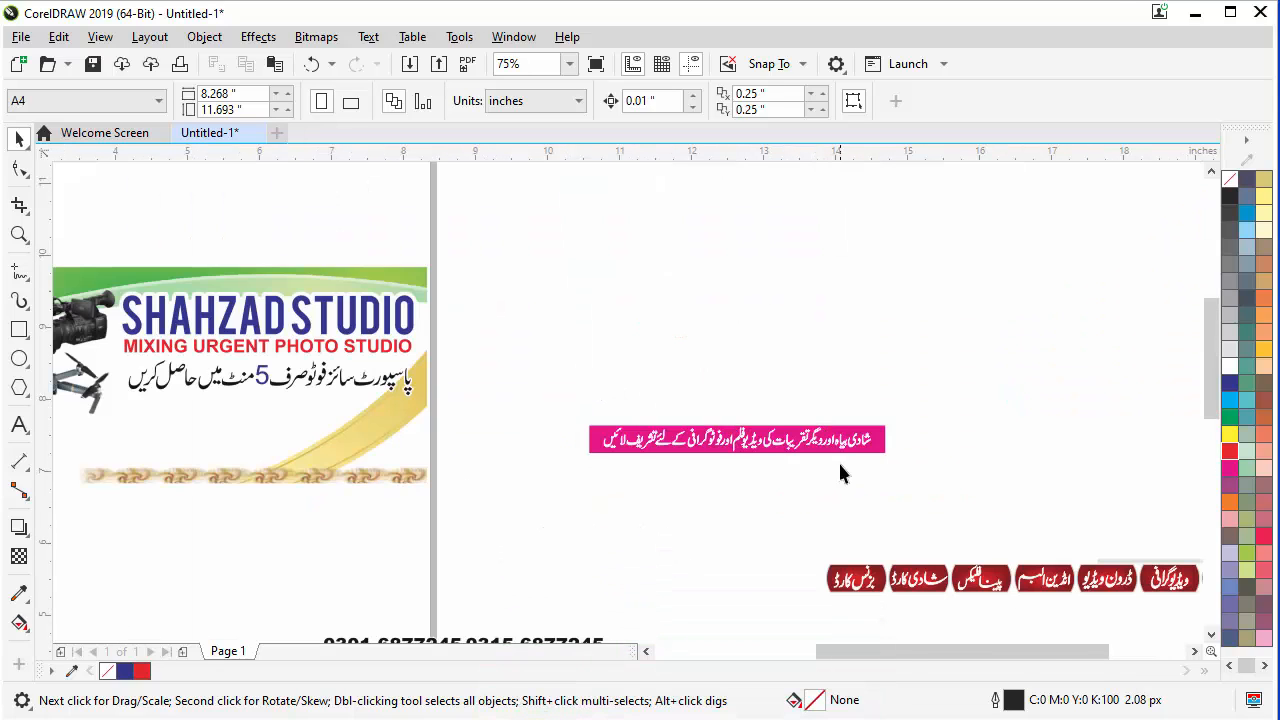
scroll(840, 474, "up", 1)
left_click_drag(291, 346, 291, 347)
scroll(795, 453, "down", 1)
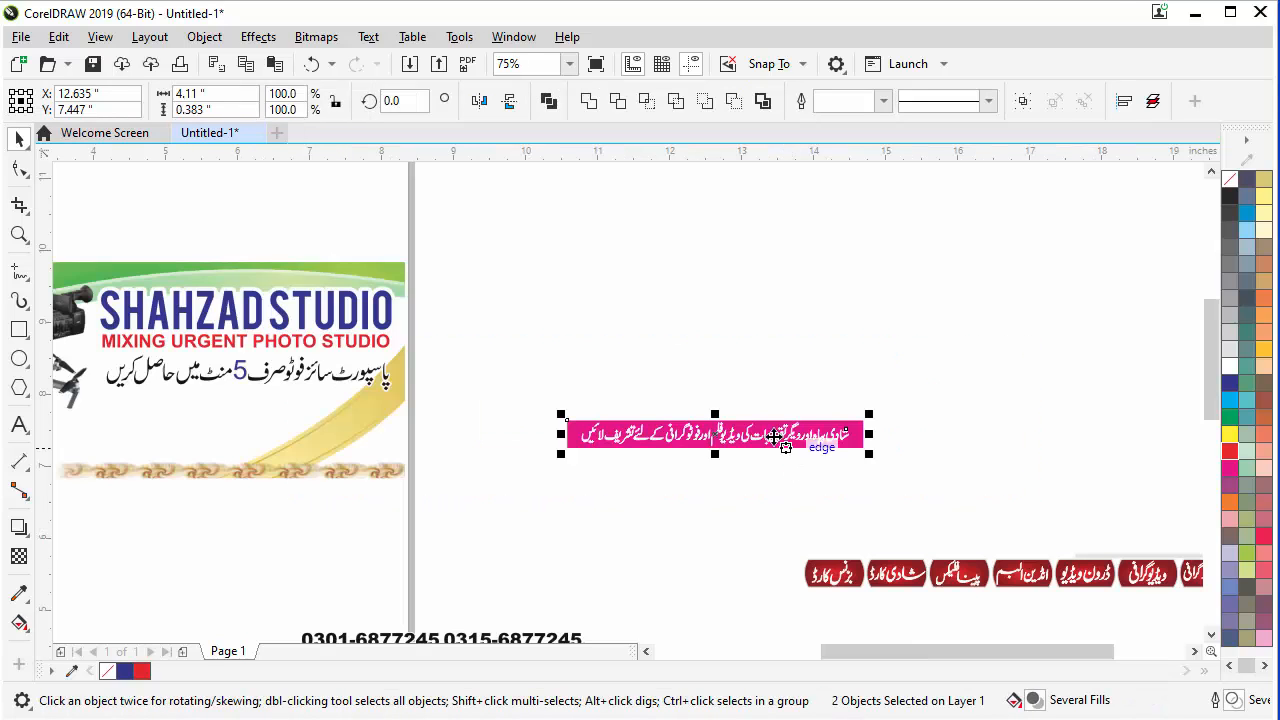
left_click_drag(774, 441, 309, 417)
scroll(80, 427, "up", 1)
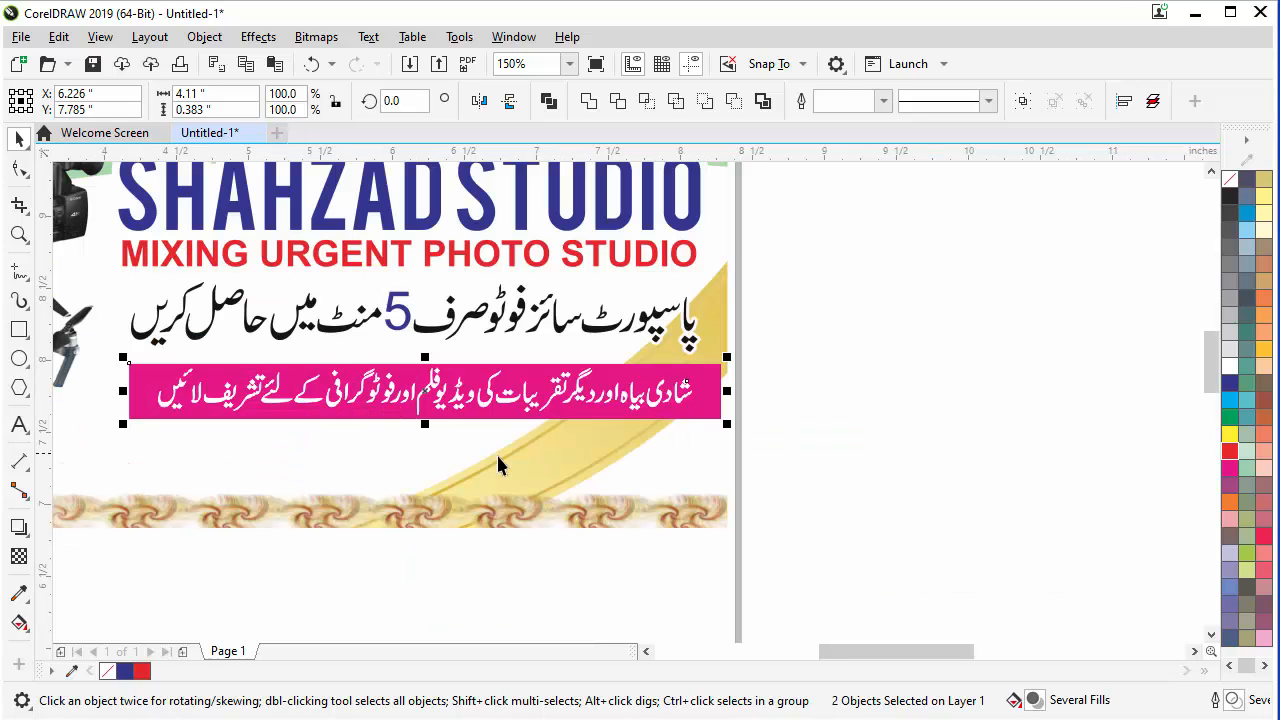
Step: Nudge the pink slogan bar up 0.03 inches and right 0.04 inches toward the banner's right edge
scroll(682, 372, "up", 1)
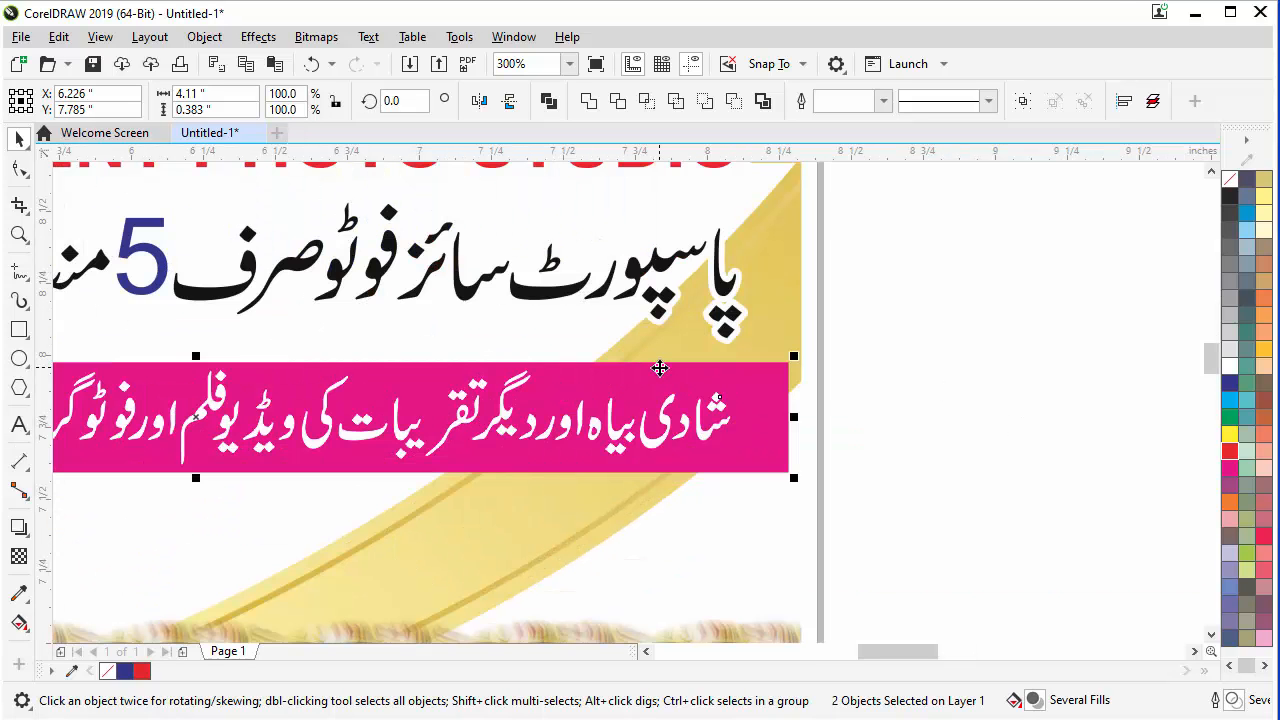
key("Up")
key("Up")
key("Up")
key("Right")
key("Right")
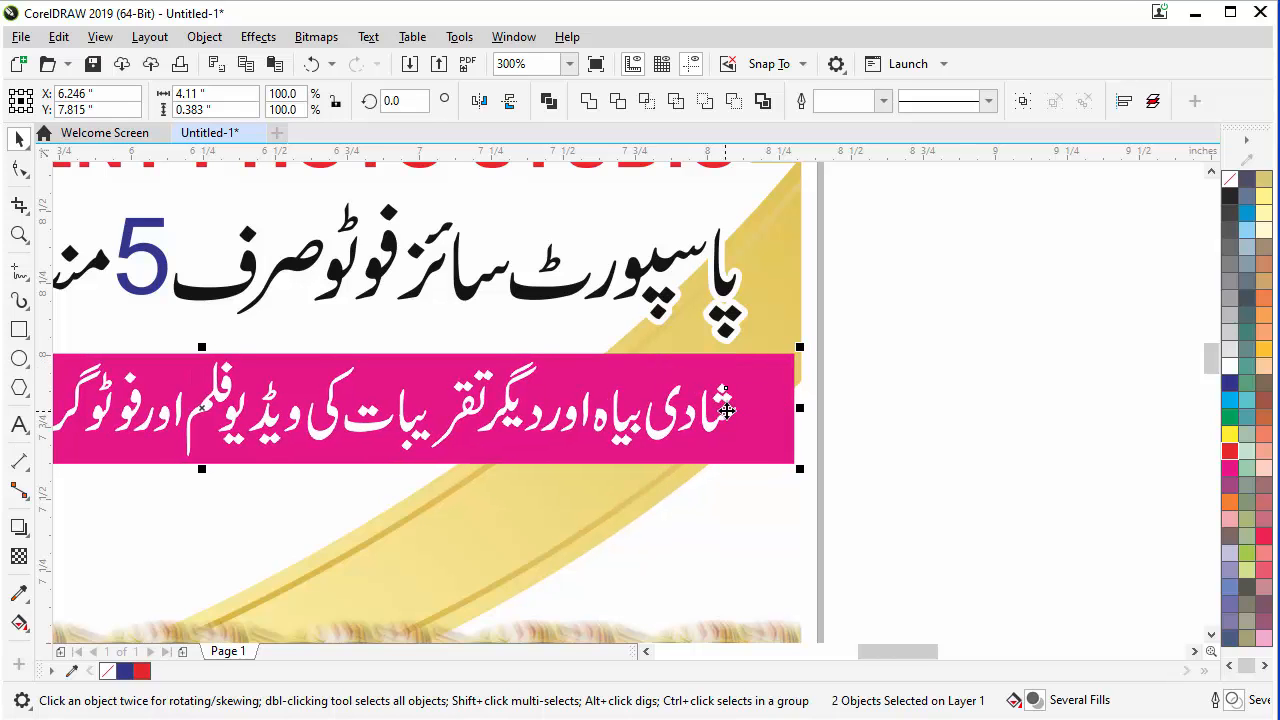
key("Right")
key("Right")
scroll(727, 408, "down", 2)
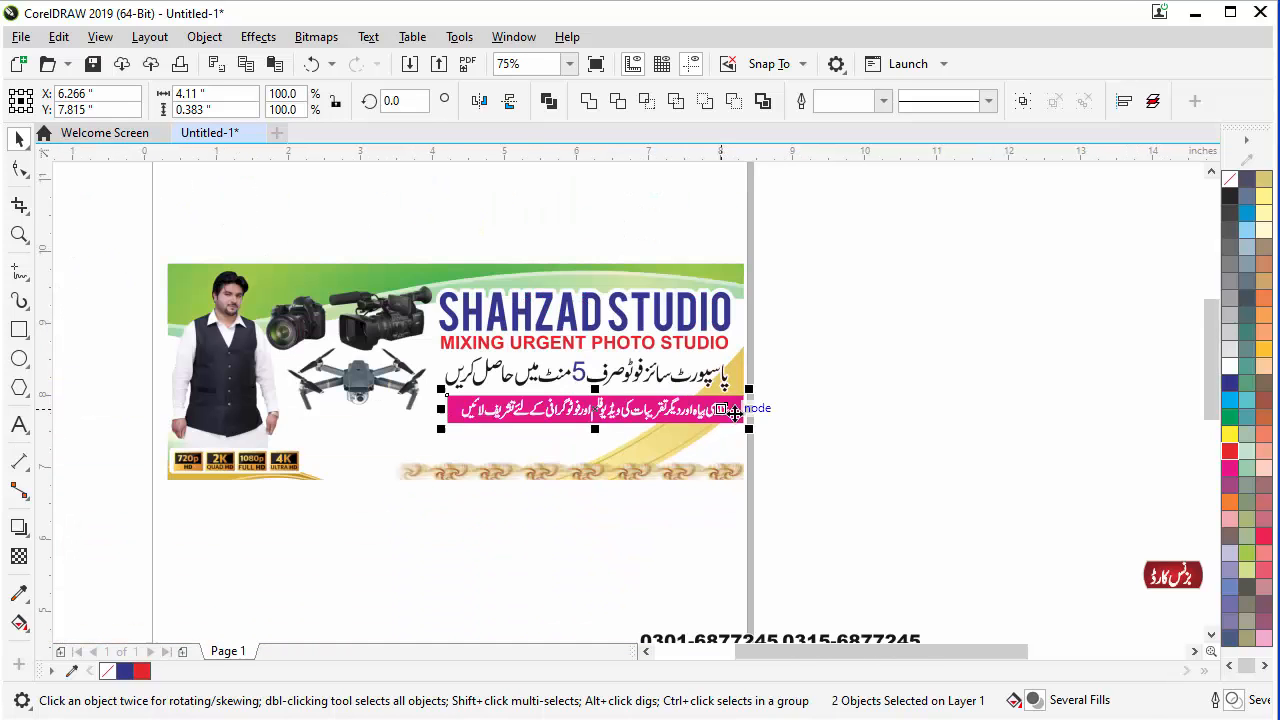
Step: Examine the individual Urdu texts in the row of red service labels beside the page
left_click(930, 460)
scroll(501, 450, "down", 1)
scroll(1161, 563, "up", 2)
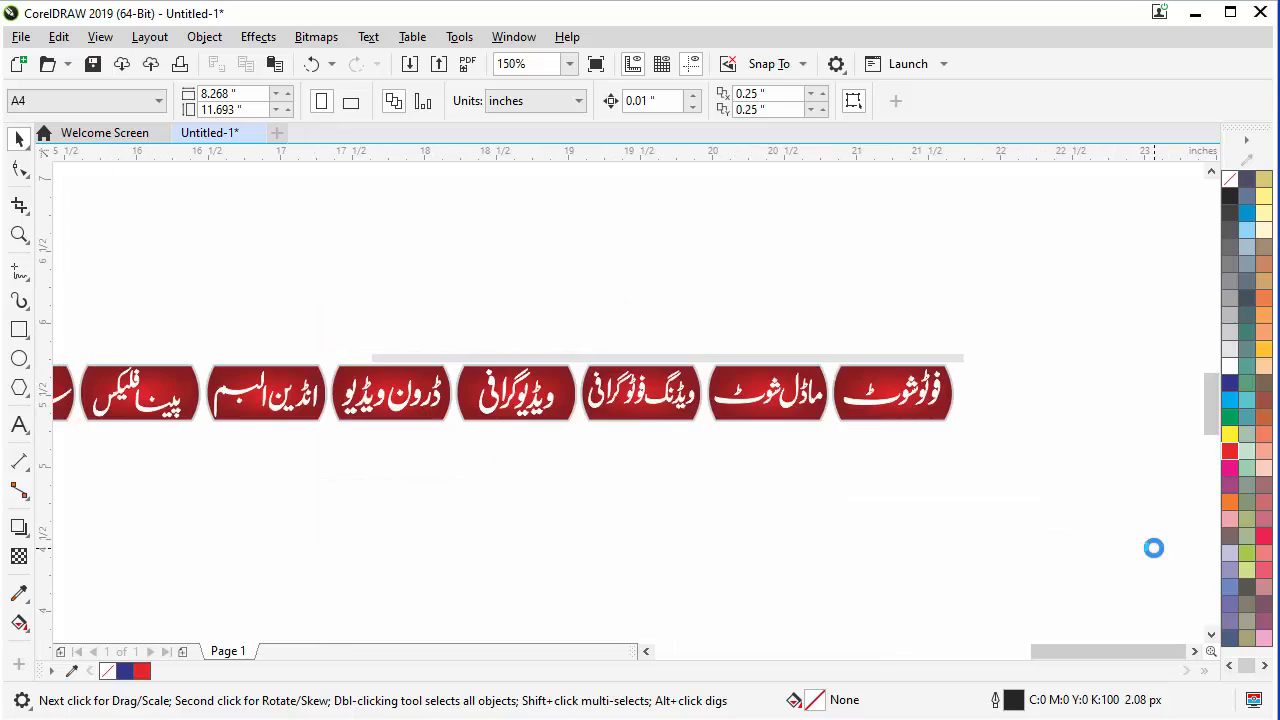
scroll(930, 405, "up", 1)
left_click(929, 407)
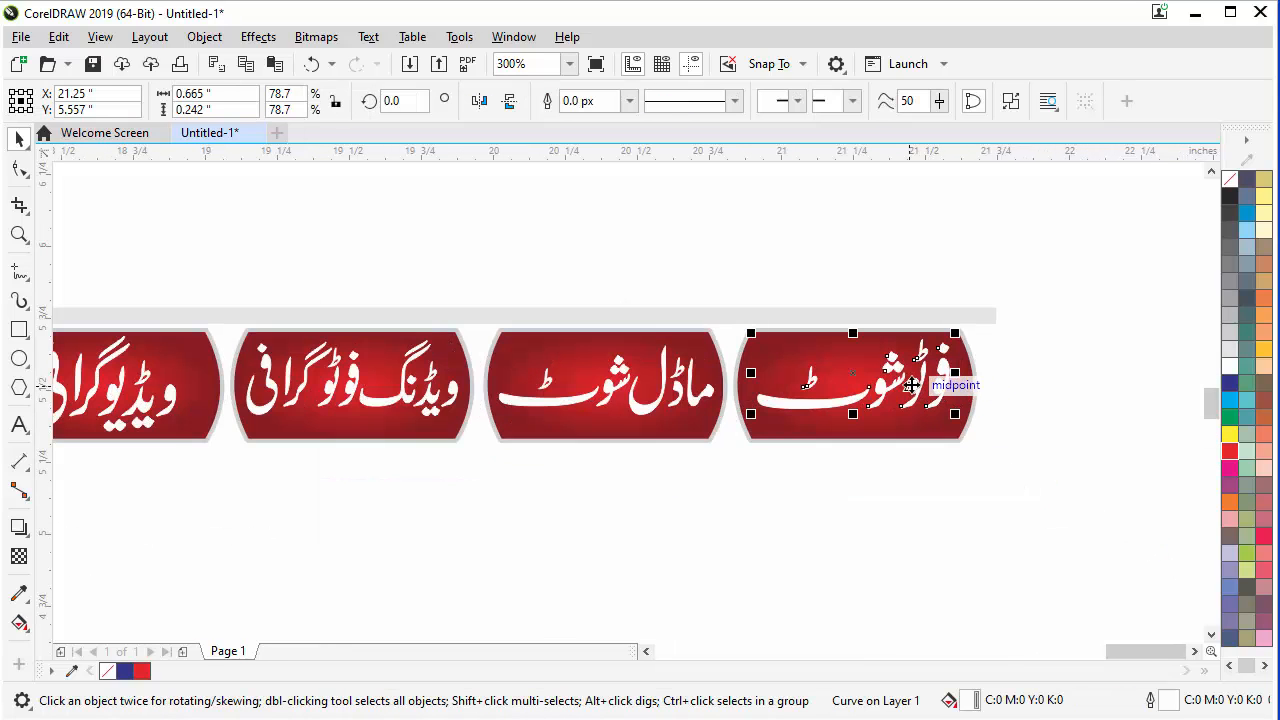
left_click(679, 400)
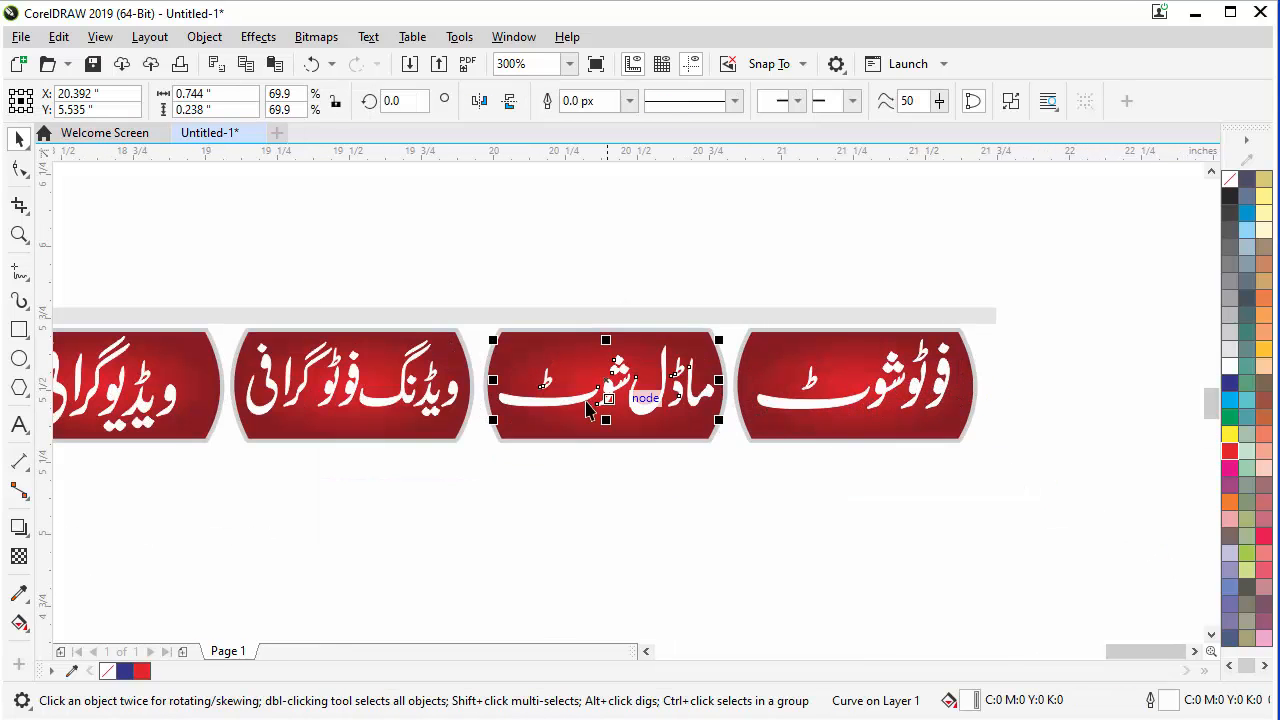
left_click(435, 400)
scroll(907, 511, "down", 1)
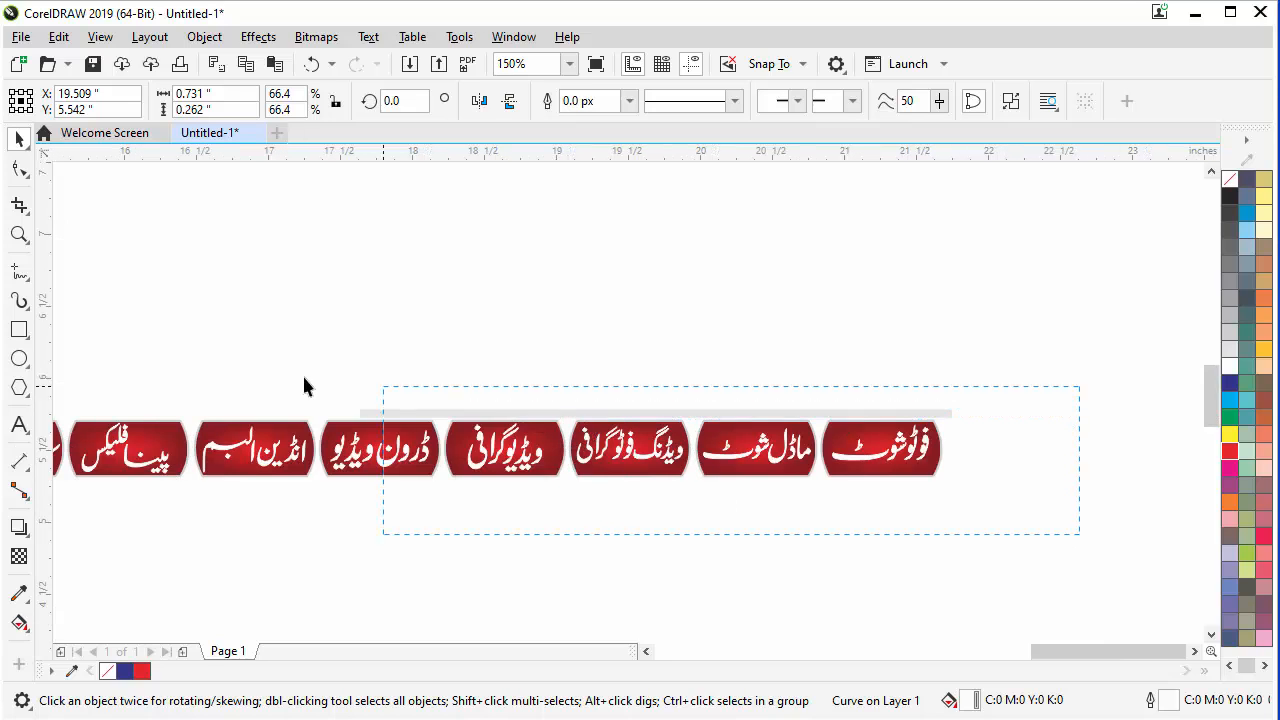
Step: Bring the whole row of red service labels with its grey bar over to the banner and park it just below
left_click_drag(304, 377, 940, 402)
scroll(921, 443, "down", 2)
left_click_drag(977, 488, 629, 375)
left_click_drag(750, 446, 302, 385)
scroll(302, 385, "up", 2)
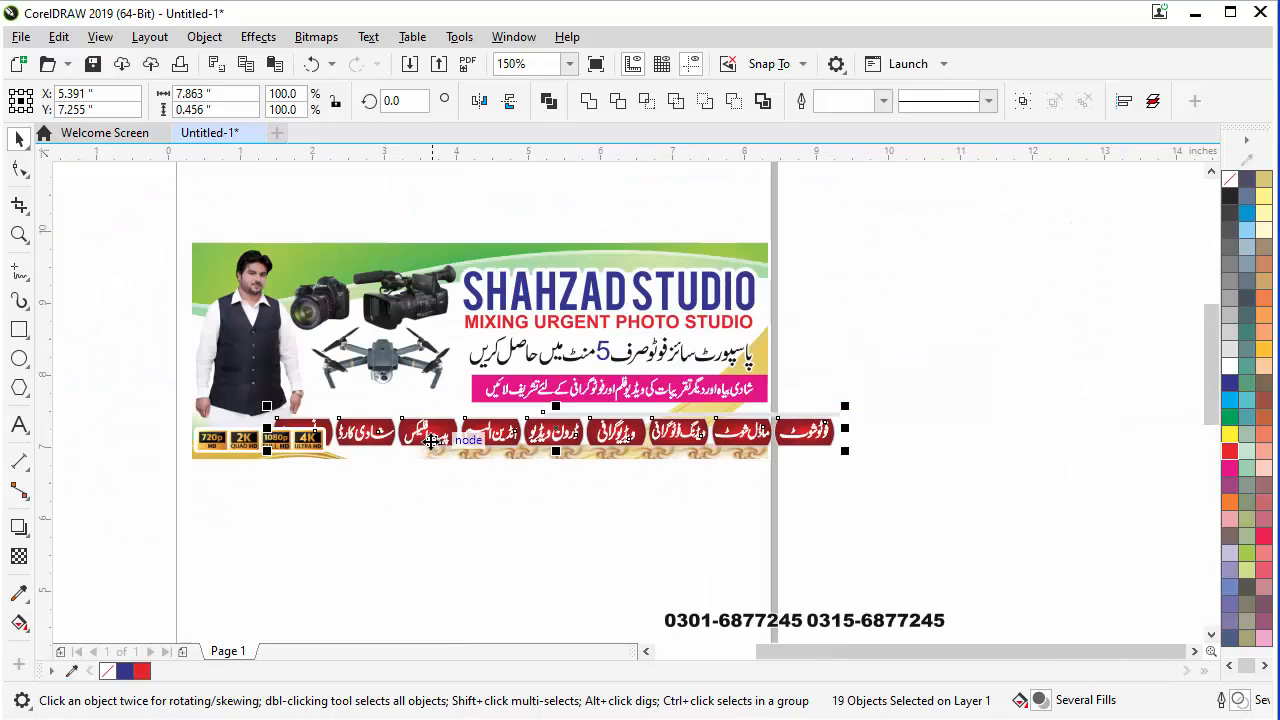
scroll(726, 435, "up", 1)
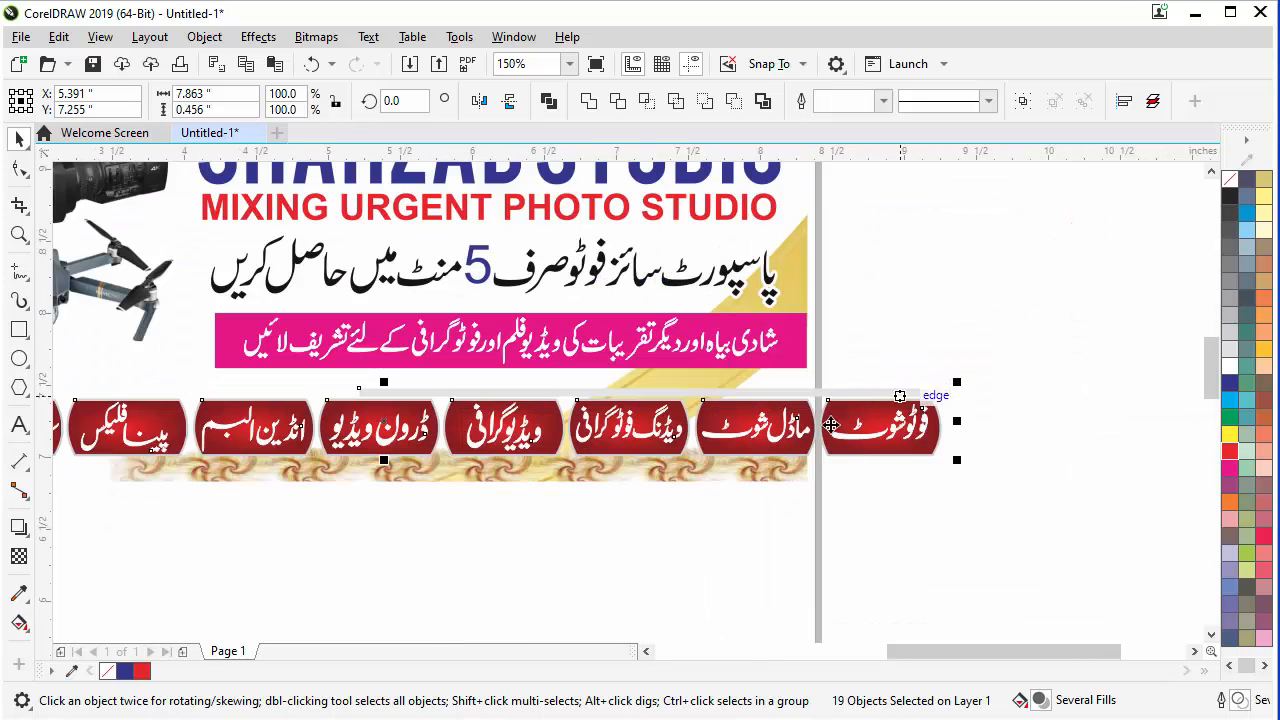
scroll(830, 425, "down", 1)
left_click_drag(830, 425, 719, 513)
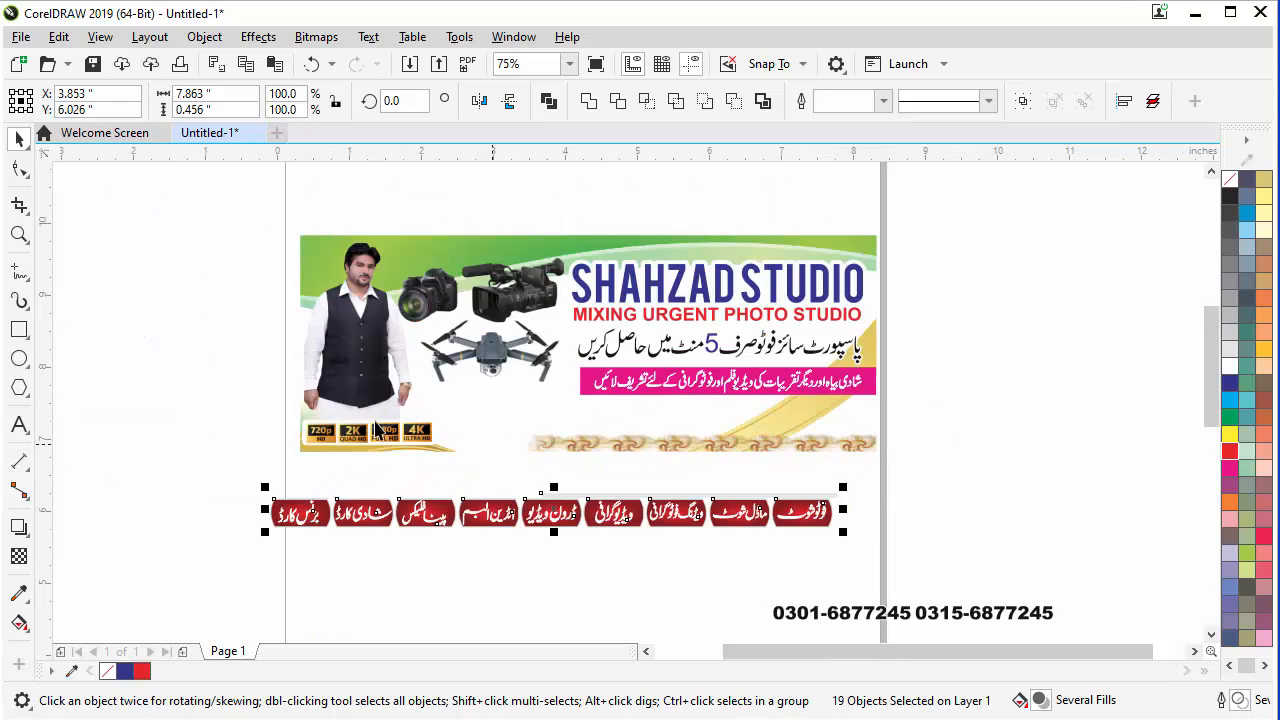
Step: Set the quality badges aside off the page and align the red service label row across the banner under the pink bar
left_click_drag(369, 440, 187, 372)
left_click_drag(893, 580, 891, 577)
left_click_drag(772, 518, 780, 428)
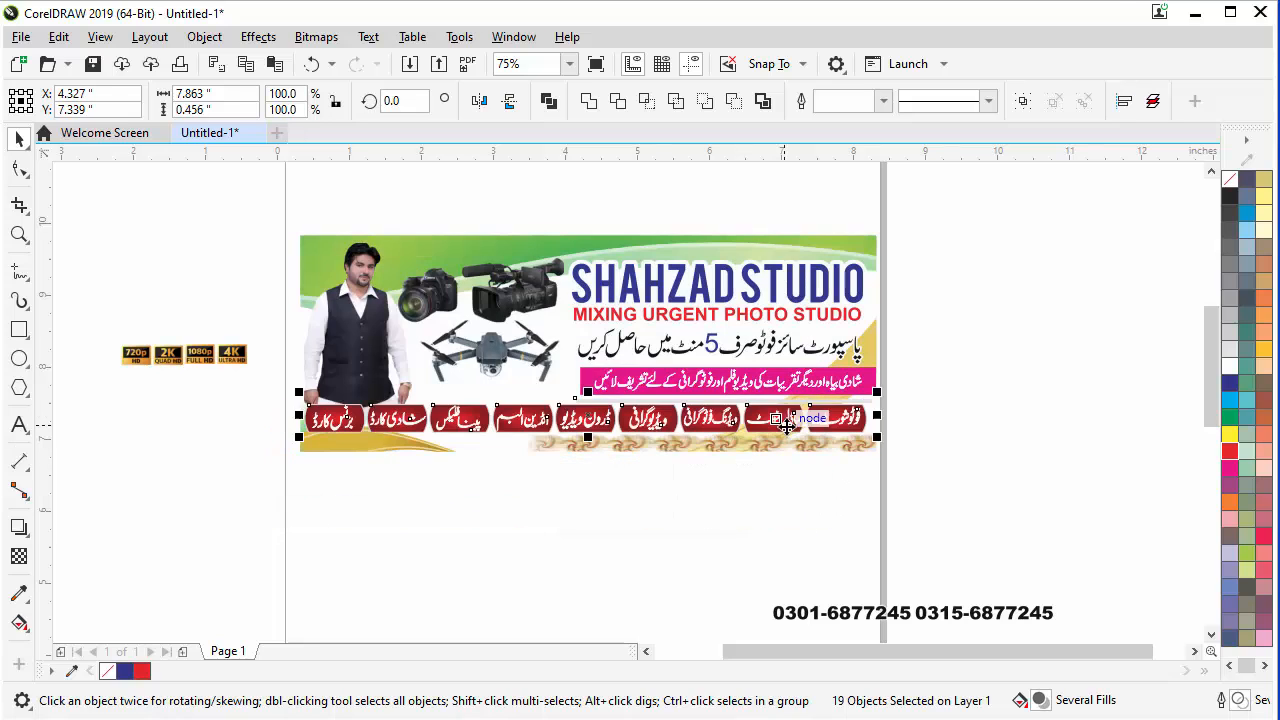
scroll(785, 428, "up", 2)
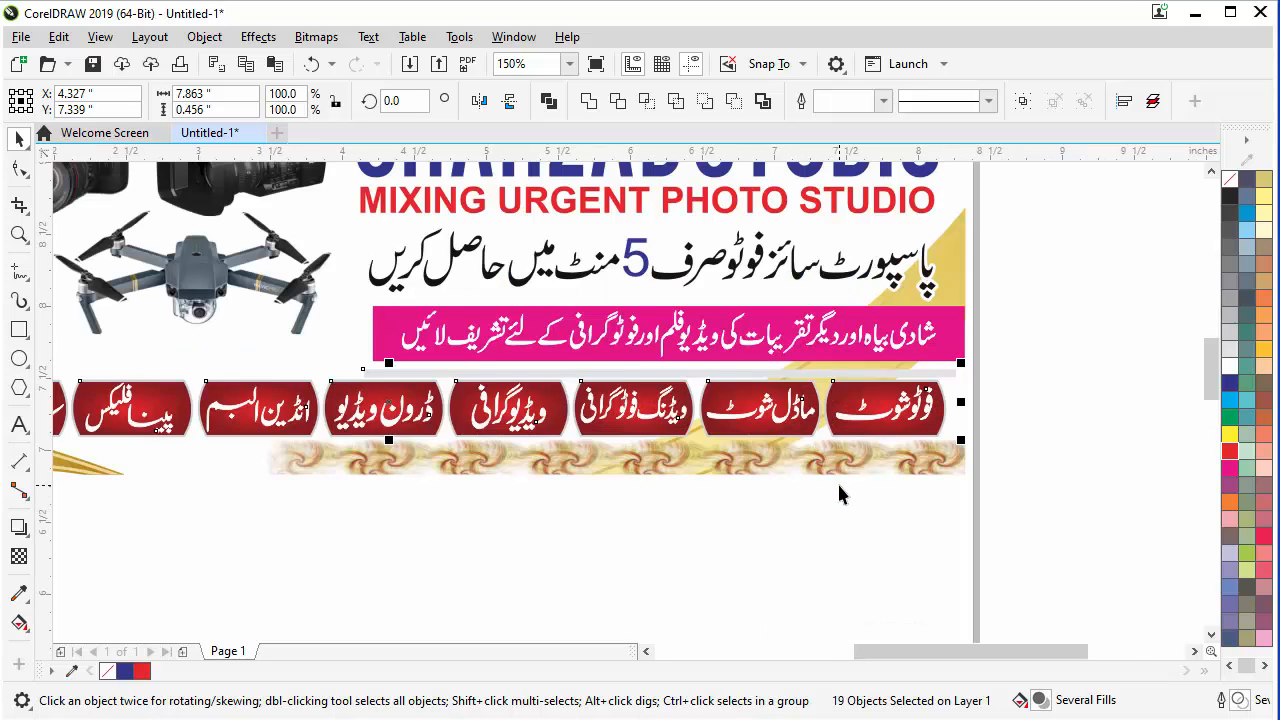
Step: Scale the quality badges down to about 1.63 inches wide and place them in the banner's lower-left corner
scroll(837, 481, "down", 2)
left_click_drag(94, 341, 312, 446)
left_click_drag(245, 390, 362, 550)
scroll(362, 550, "up", 4)
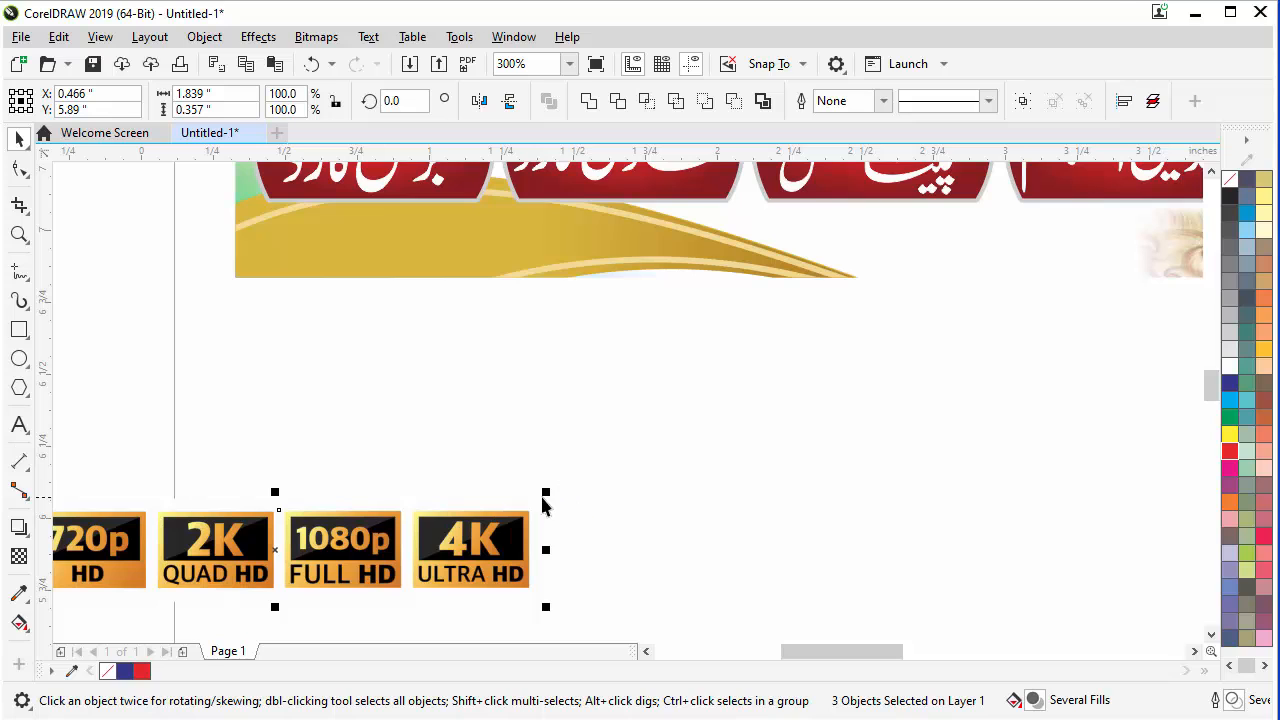
left_click_drag(551, 489, 489, 506)
scroll(440, 562, "down", 2)
left_click_drag(440, 562, 557, 413)
scroll(505, 395, "up", 2)
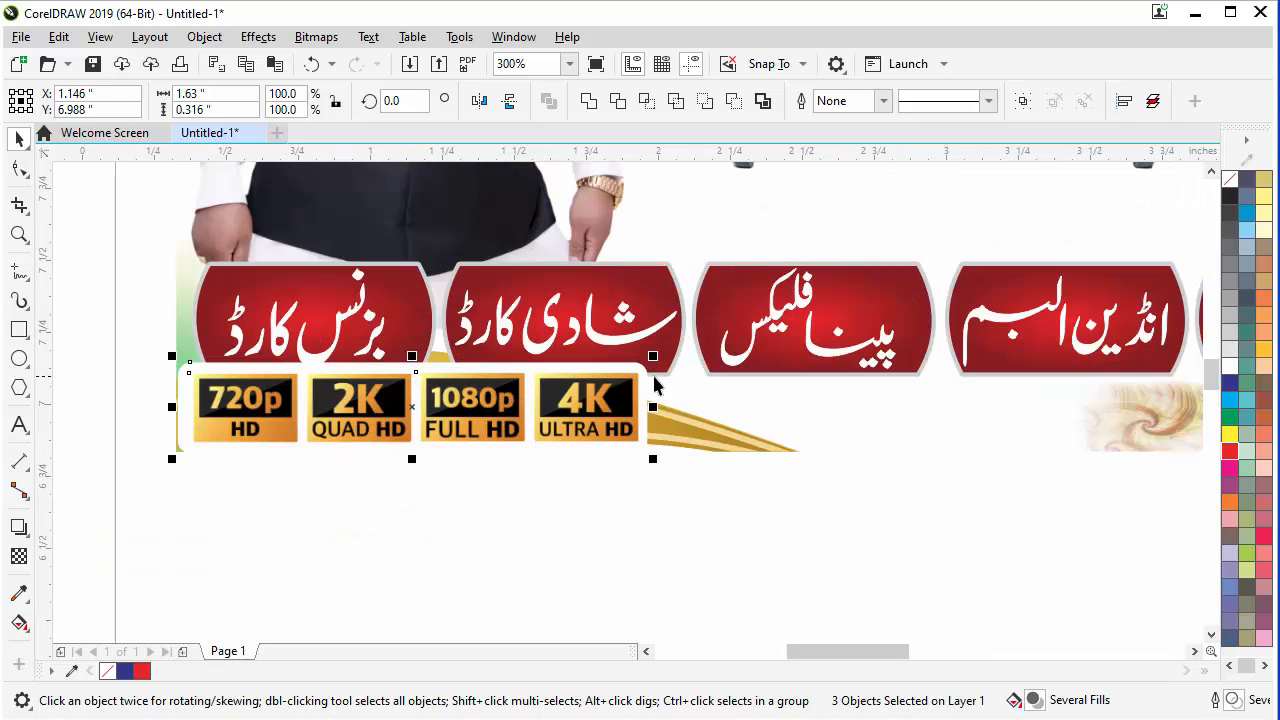
Step: Shrink the quality badges to about 1.28 inches wide and nudge them up 0.01 inches beneath the red labels
left_click_drag(655, 356, 600, 366)
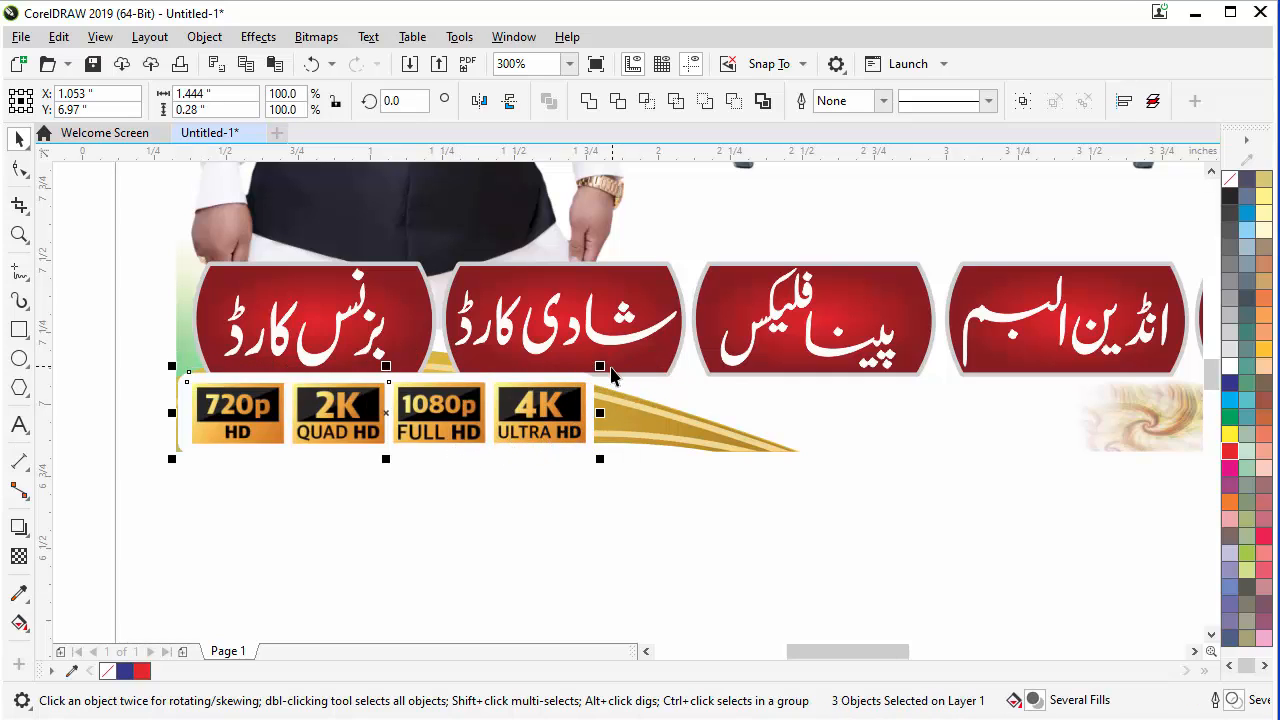
left_click_drag(605, 370, 556, 378)
scroll(498, 430, "up", 4)
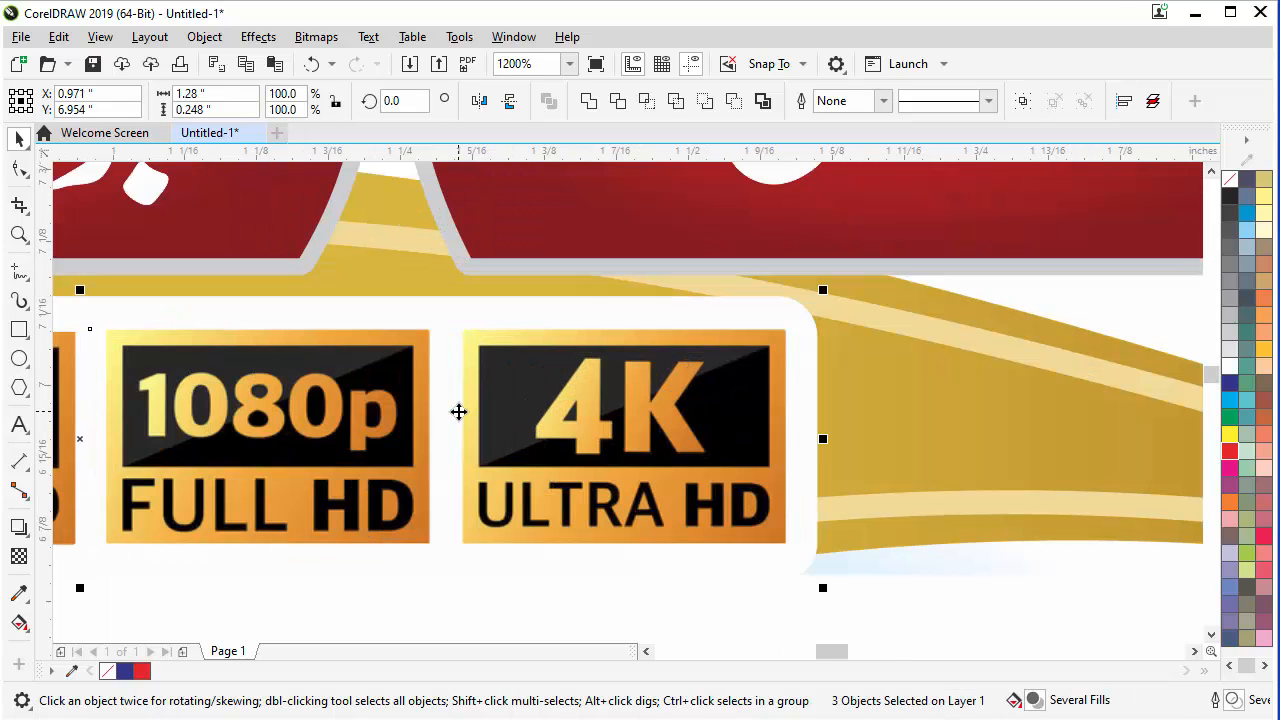
scroll(460, 413, "down", 6)
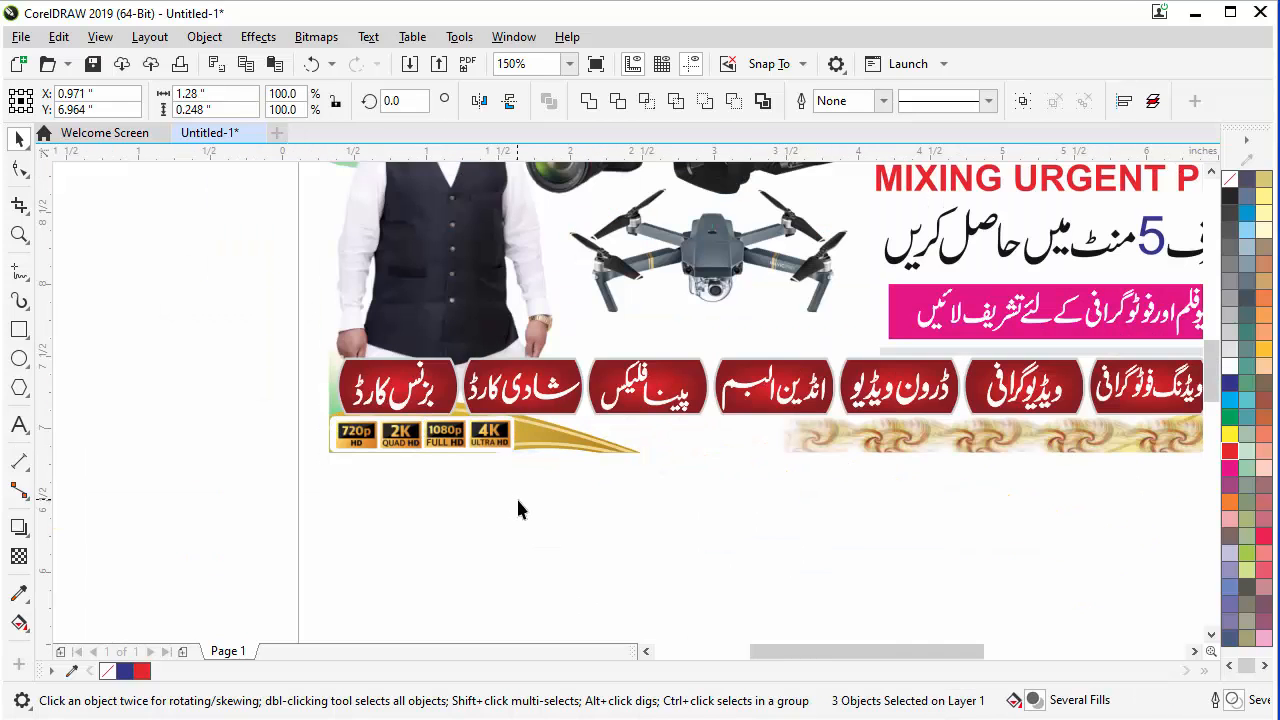
left_click(388, 460)
Step: Bring the black Urdu address line up from below the banner and place it on the bottom strip beside the quality badges
scroll(388, 460, "down", 2)
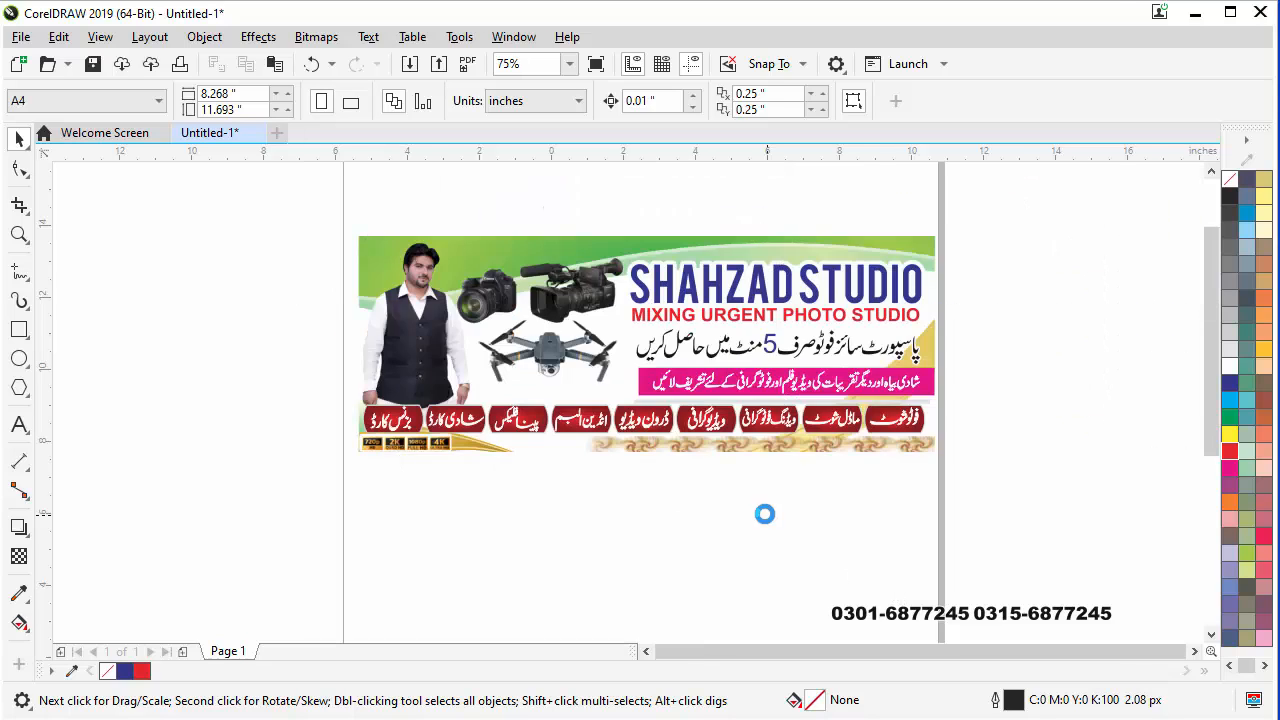
scroll(843, 606, "down", 4)
scroll(811, 529, "up", 4)
left_click(818, 540)
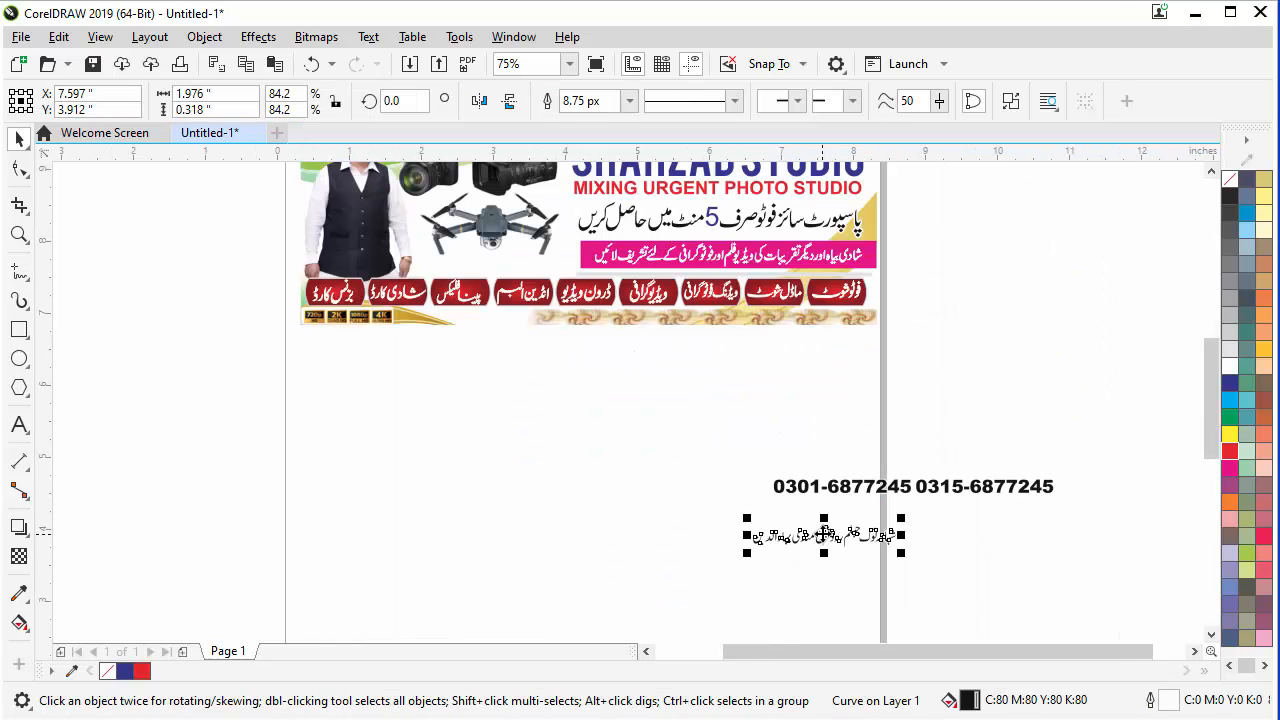
left_click_drag(818, 540, 475, 370)
scroll(489, 362, "up", 2)
scroll(489, 362, "up", 2)
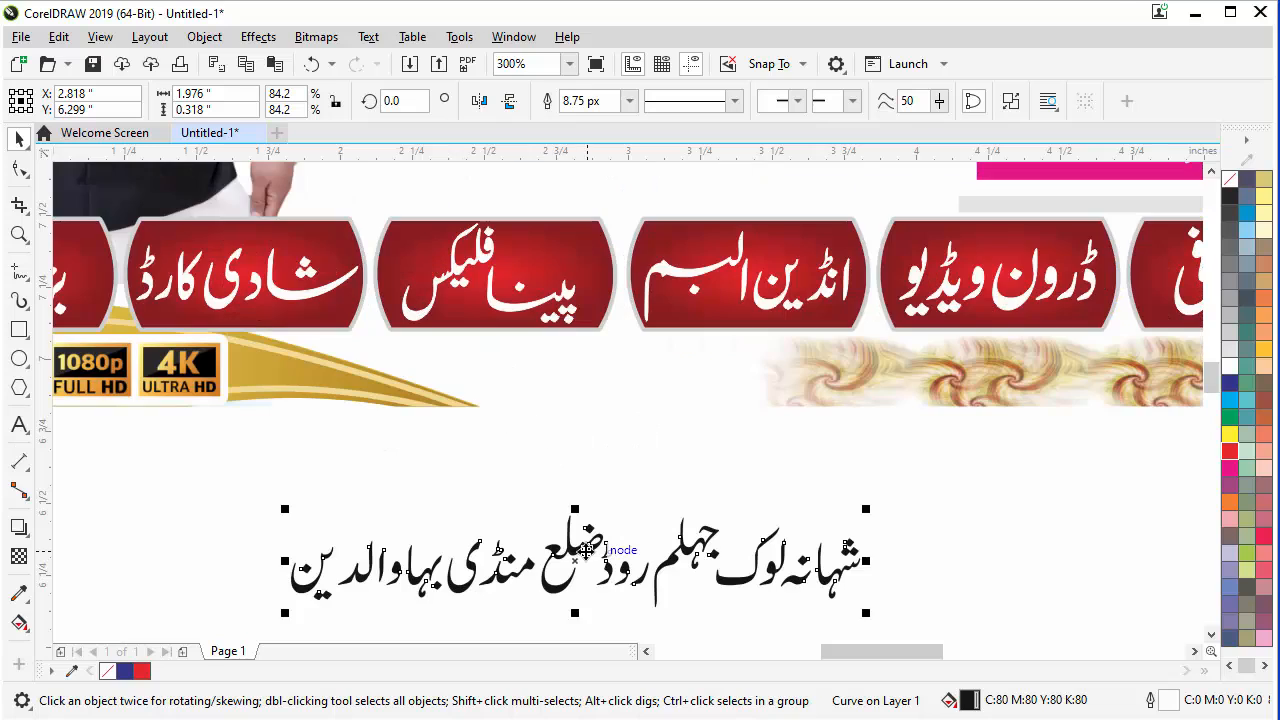
left_click_drag(588, 552, 549, 362)
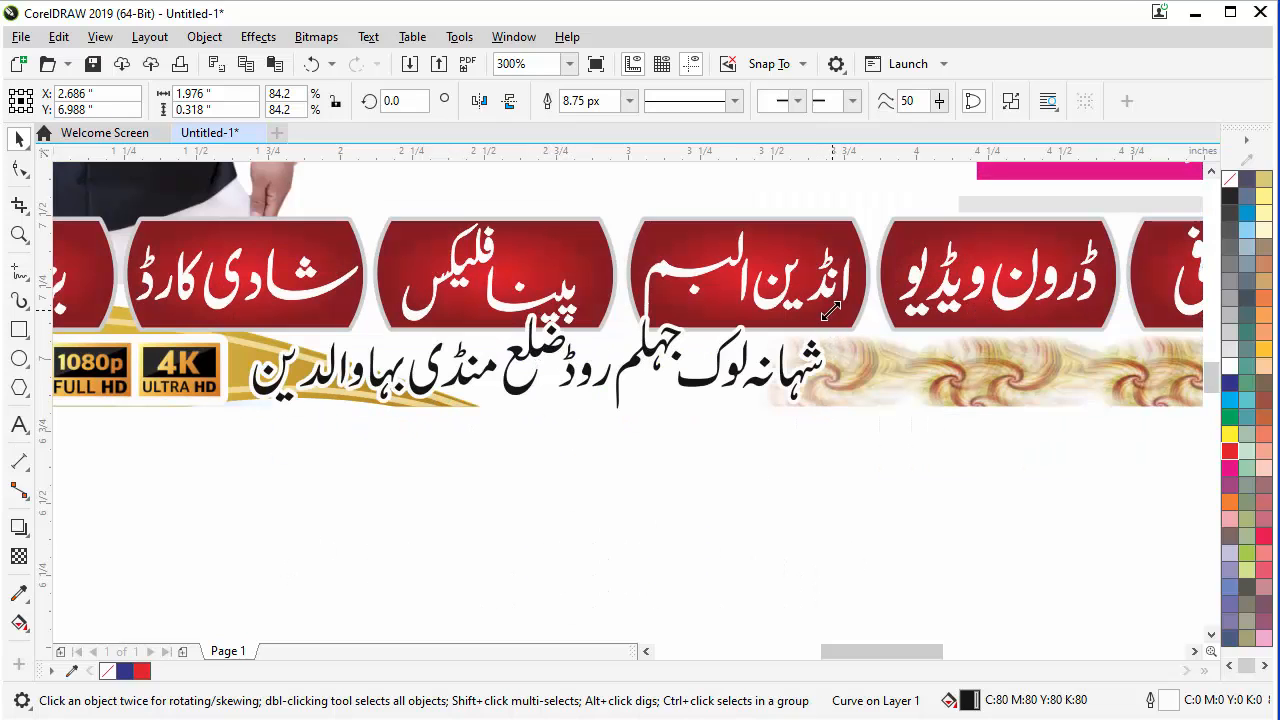
Step: Scale the Urdu address line down to about 1.49 inches wide and fit it beneath the red labels beside the quality badges
left_click_drag(830, 312, 763, 321)
scroll(598, 359, "up", 2)
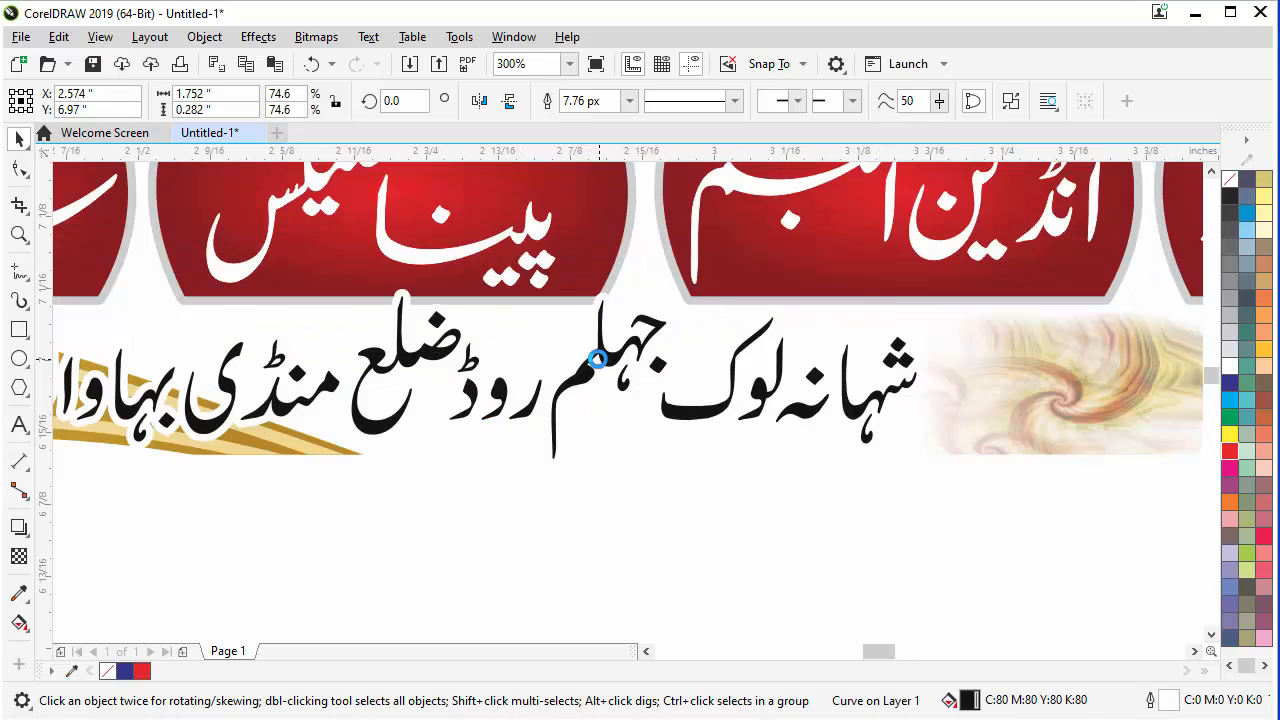
left_click_drag(598, 359, 608, 373)
scroll(628, 388, "down", 1)
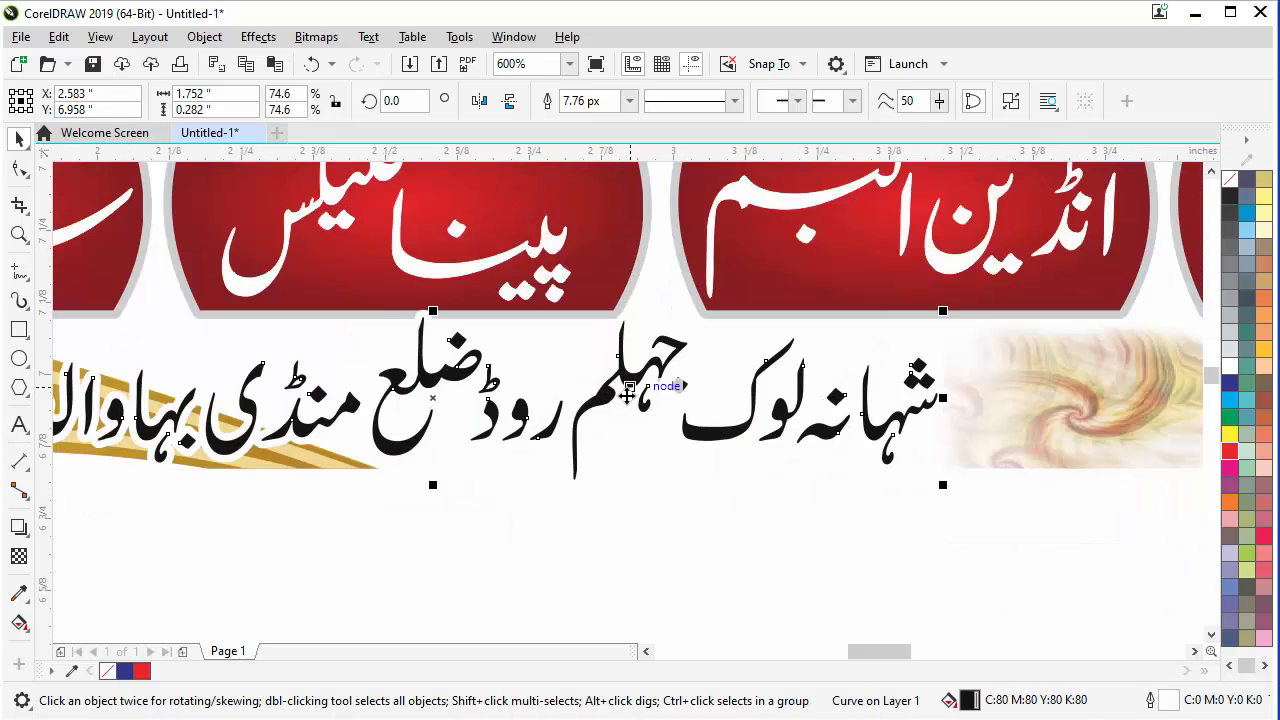
left_click_drag(942, 489, 870, 458)
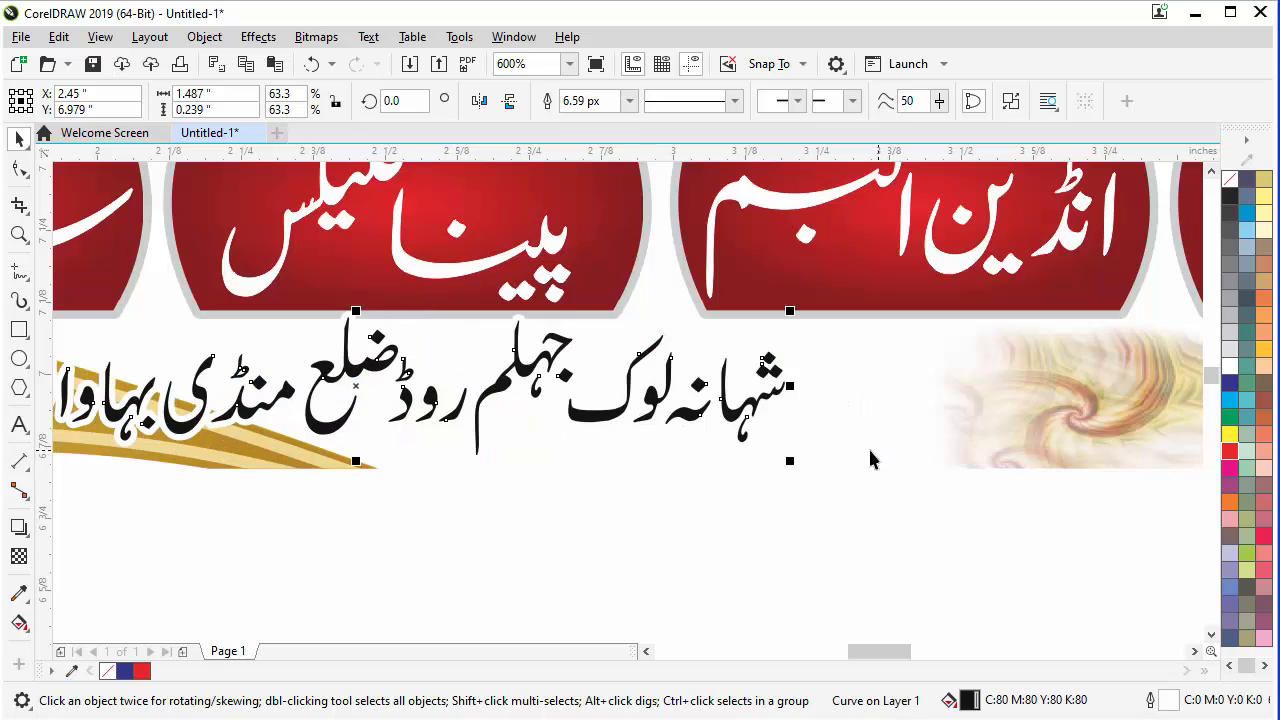
scroll(709, 477, "down", 2)
scroll(690, 470, "up", 1)
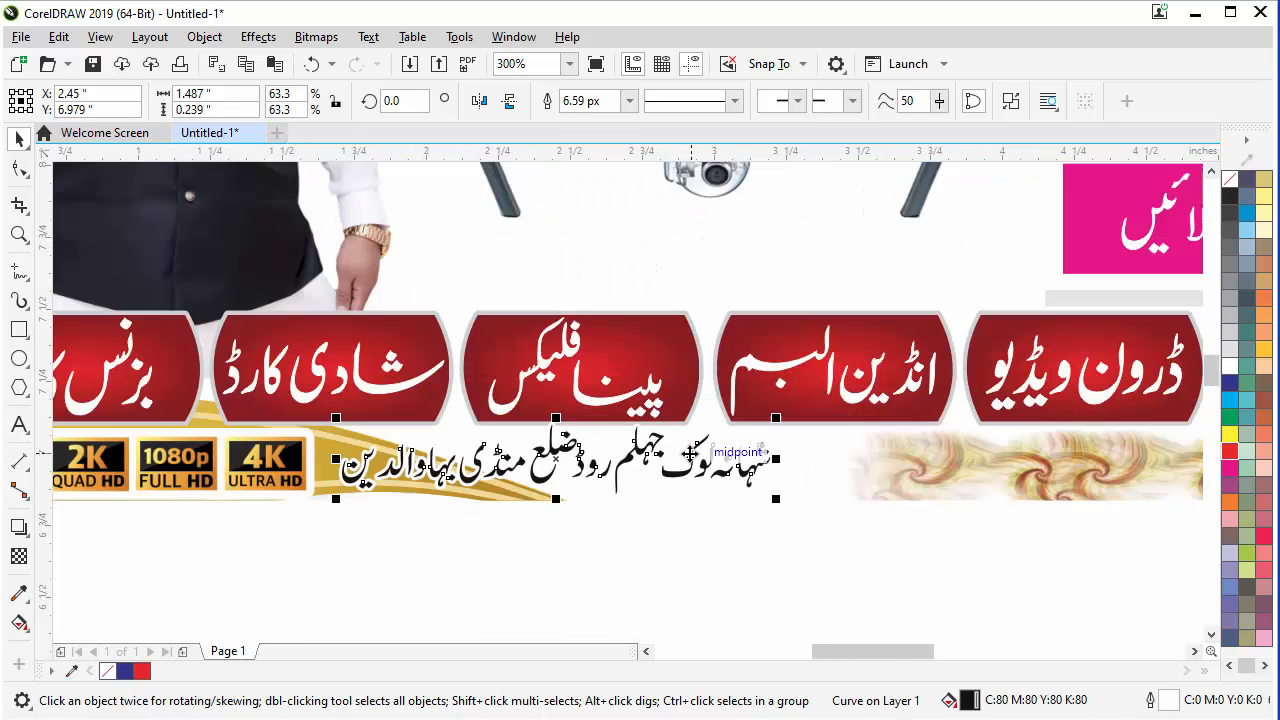
scroll(391, 489, "up", 2)
scroll(388, 487, "down", 2)
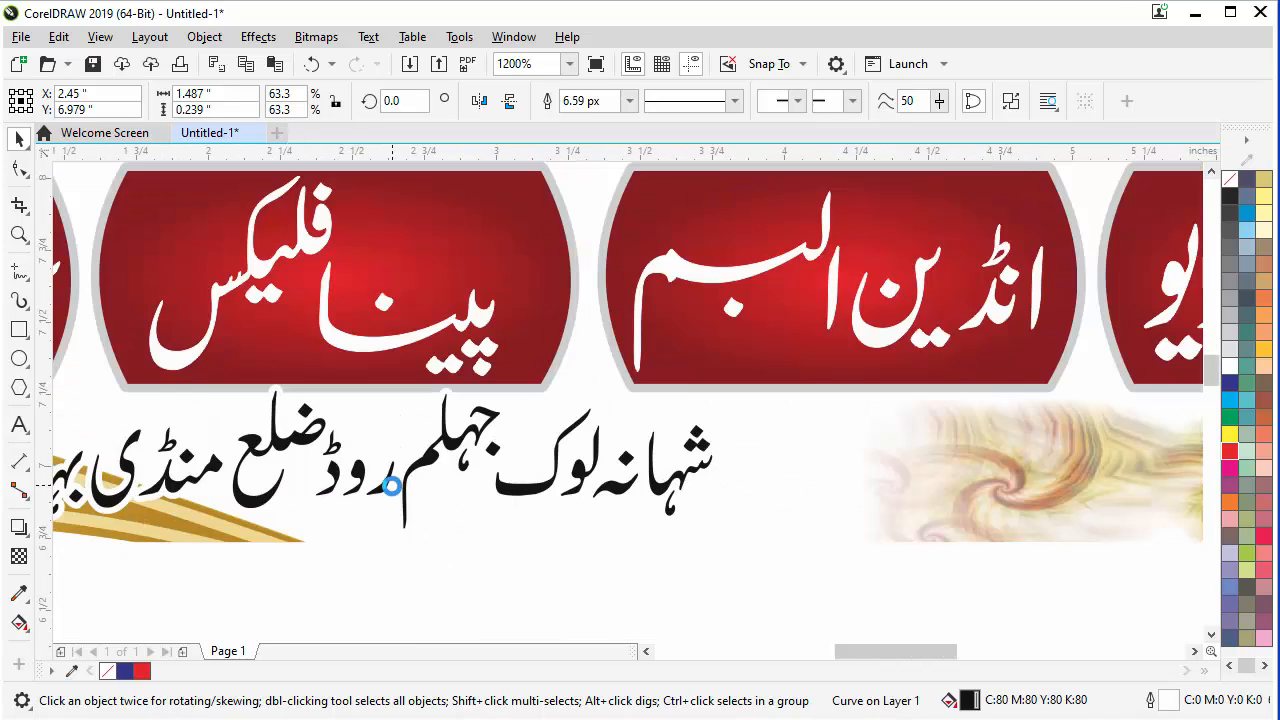
Step: Move both phone numbers together onto the swirl-patterned bottom strip beneath the red labels and nudge them down 0.03 inches
scroll(388, 487, "down", 3)
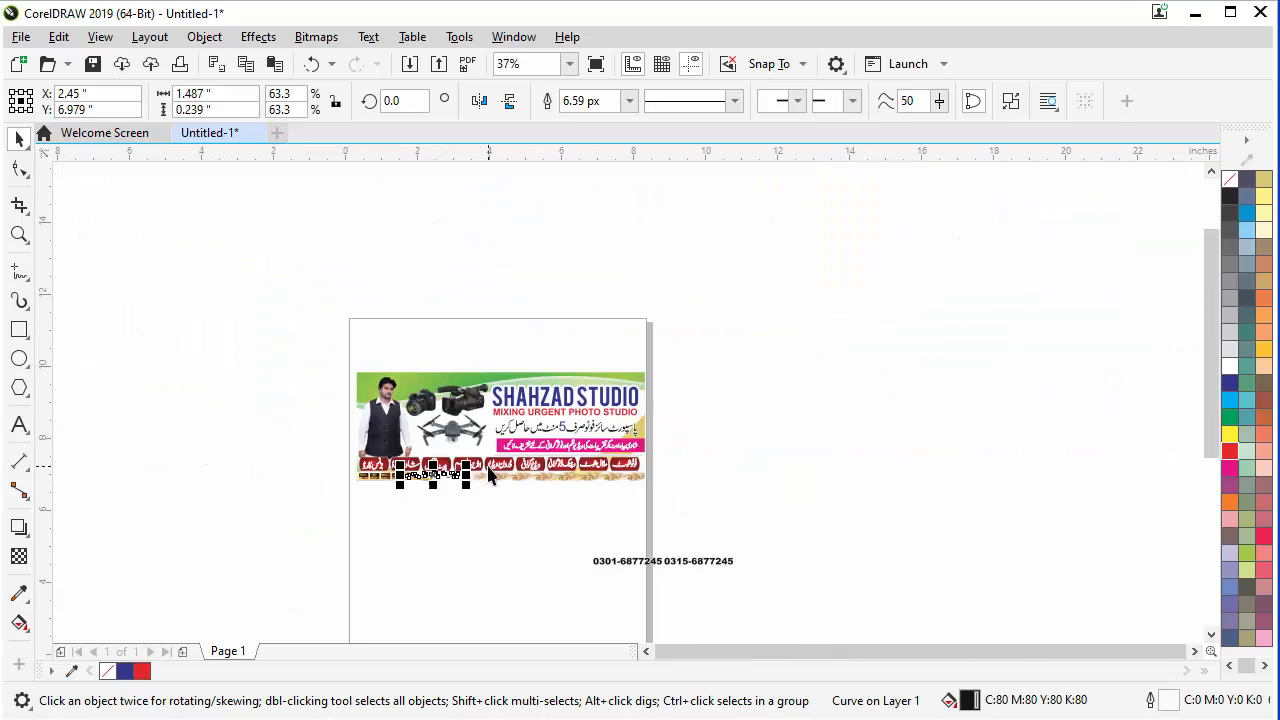
left_click_drag(788, 594, 580, 530)
scroll(700, 558, "up", 2)
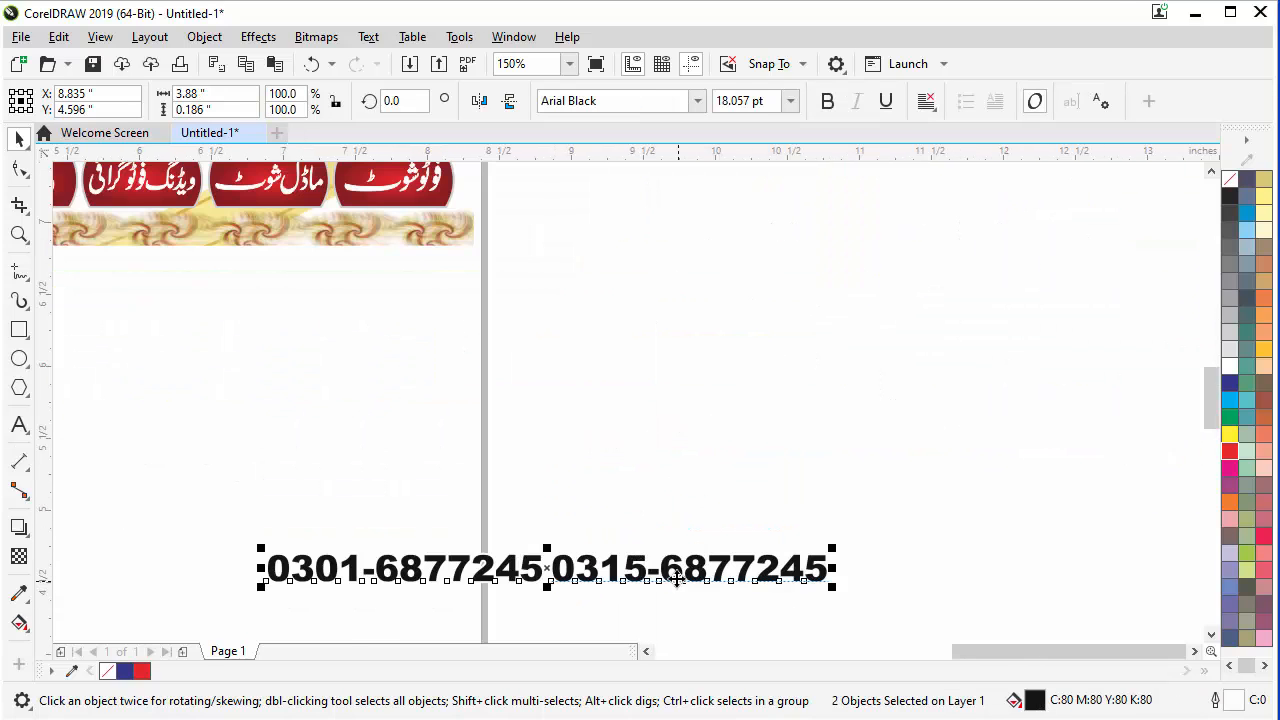
scroll(692, 566, "down", 1)
left_click_drag(674, 563, 474, 408)
scroll(283, 386, "up", 2)
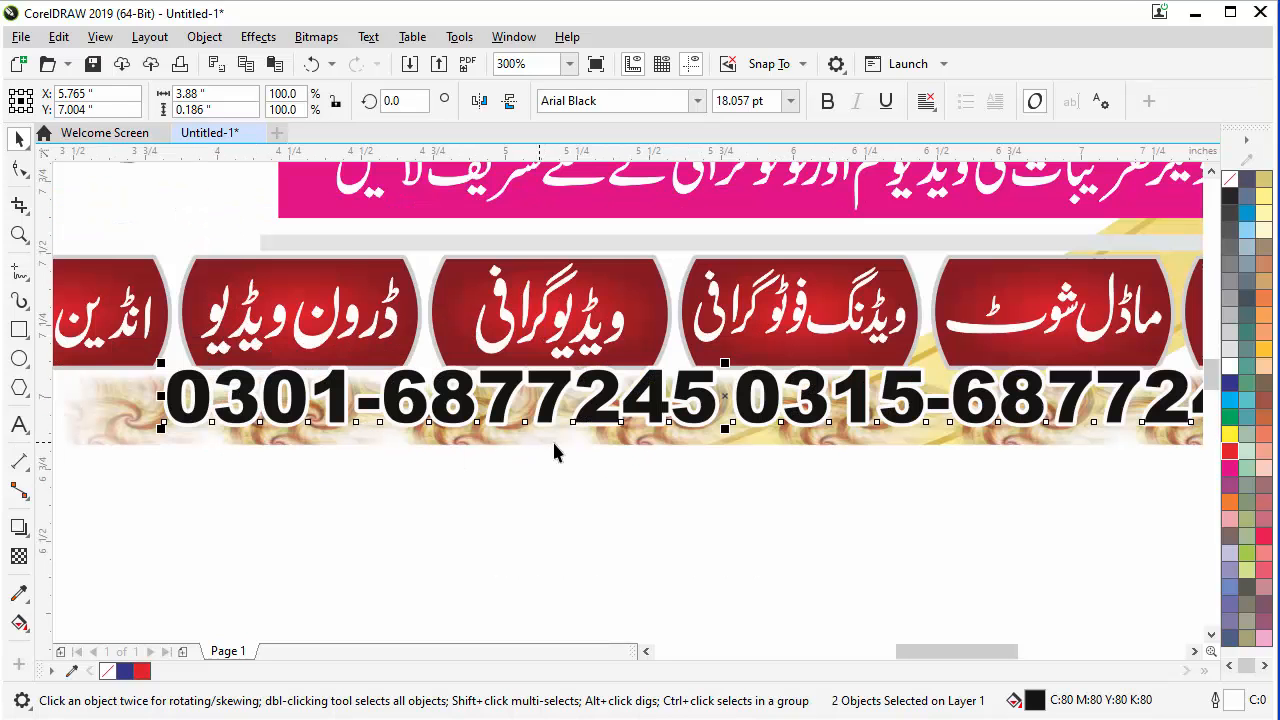
key("Down")
key("Down")
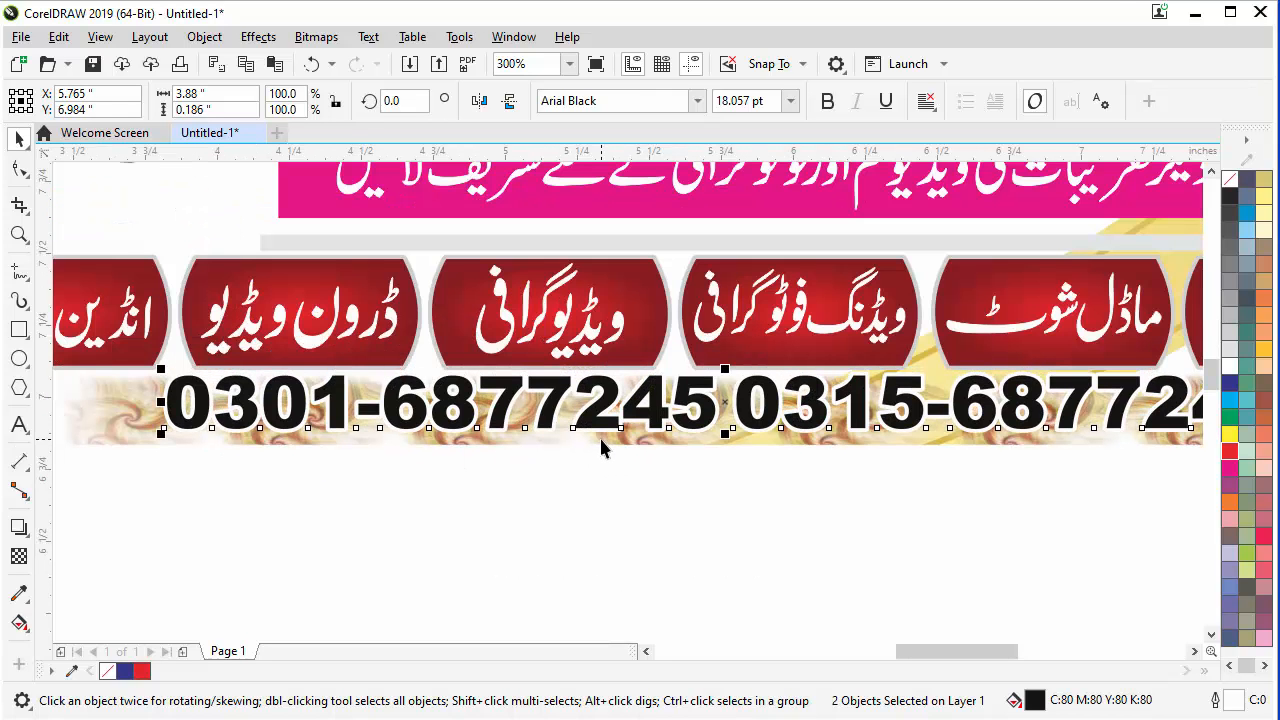
scroll(600, 447, "down", 1)
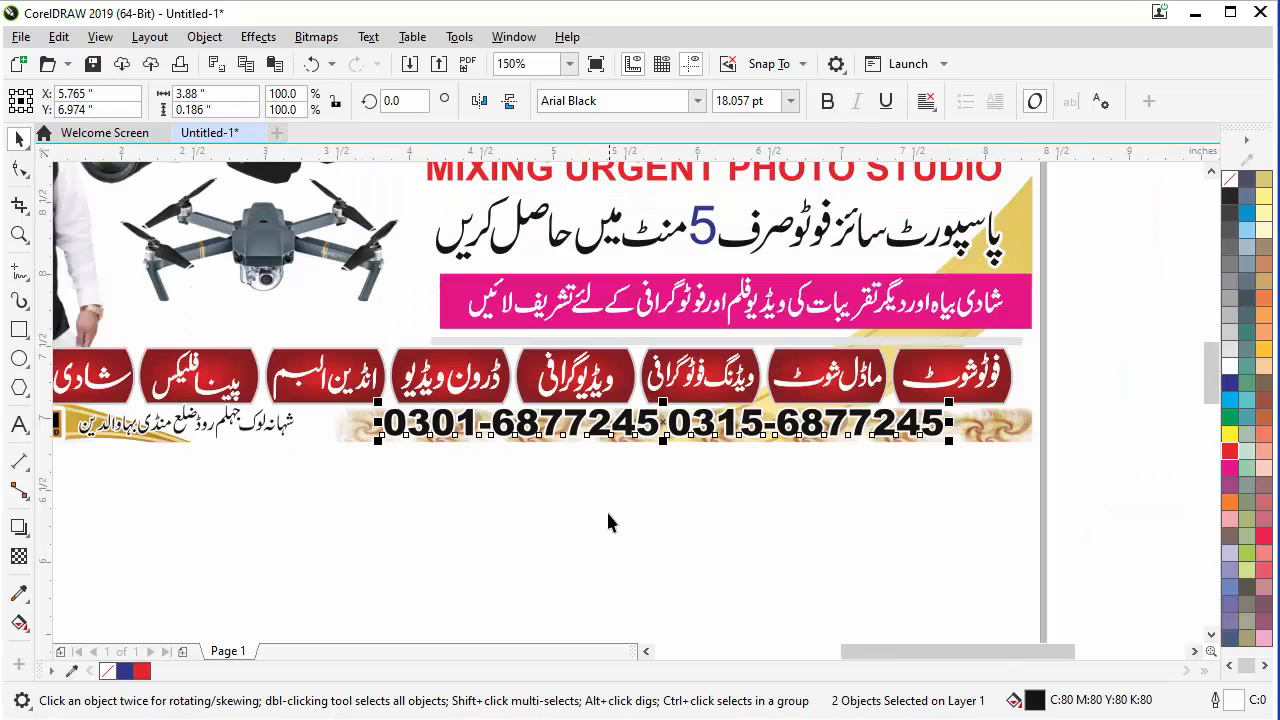
left_click(720, 520)
scroll(745, 522, "down", 1)
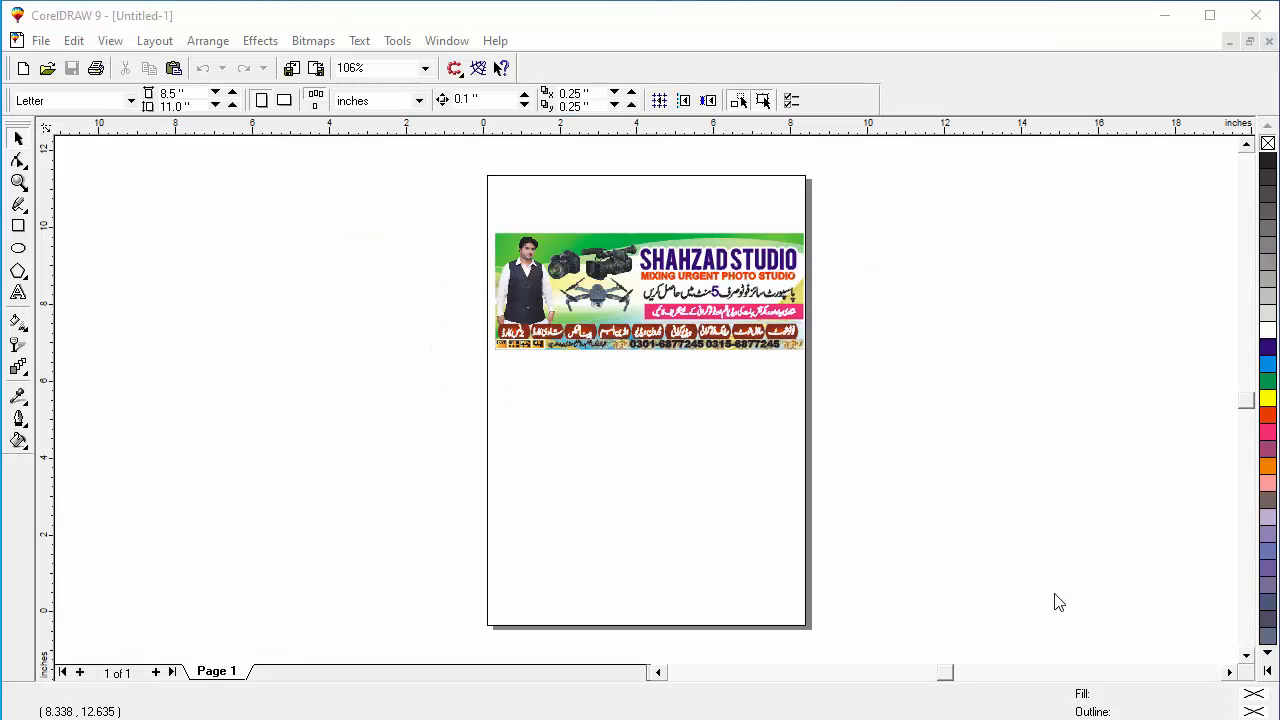
Step: Switch to the copy of the banner in CorelDRAW 9, zoom to the banner group and ungroup it
left_click(686, 284)
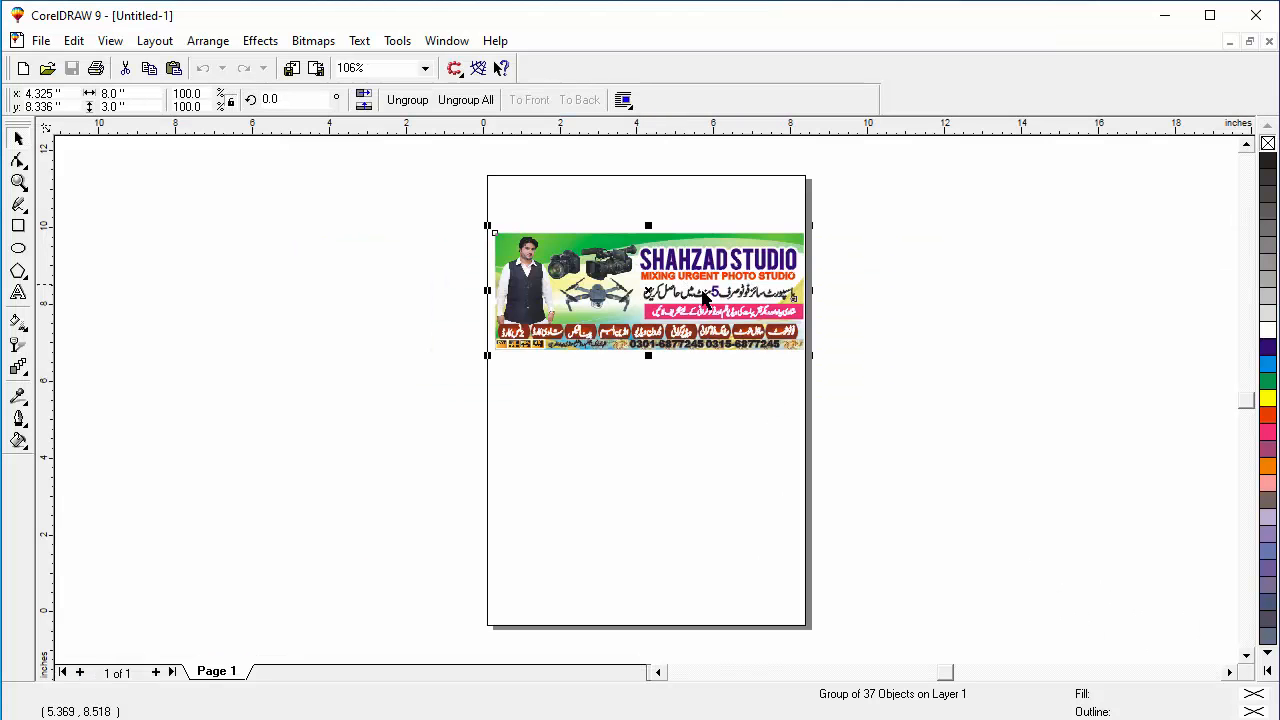
key("shift+F2")
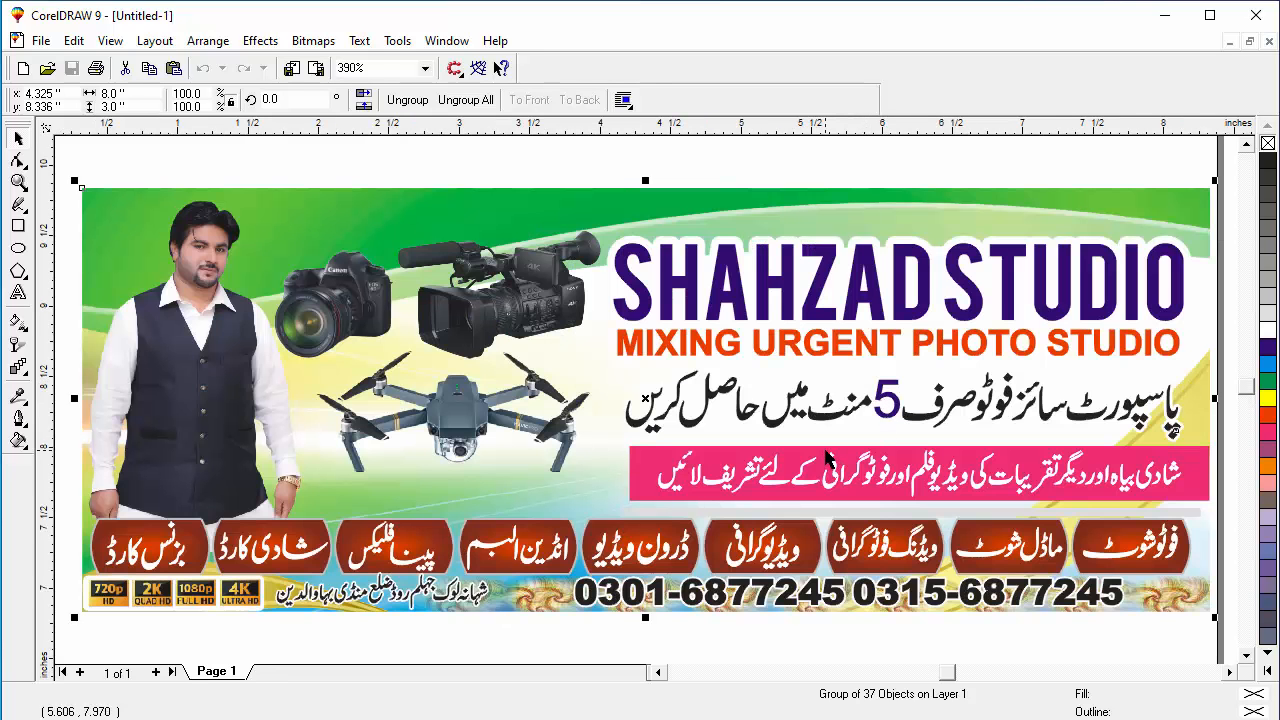
left_click(790, 284)
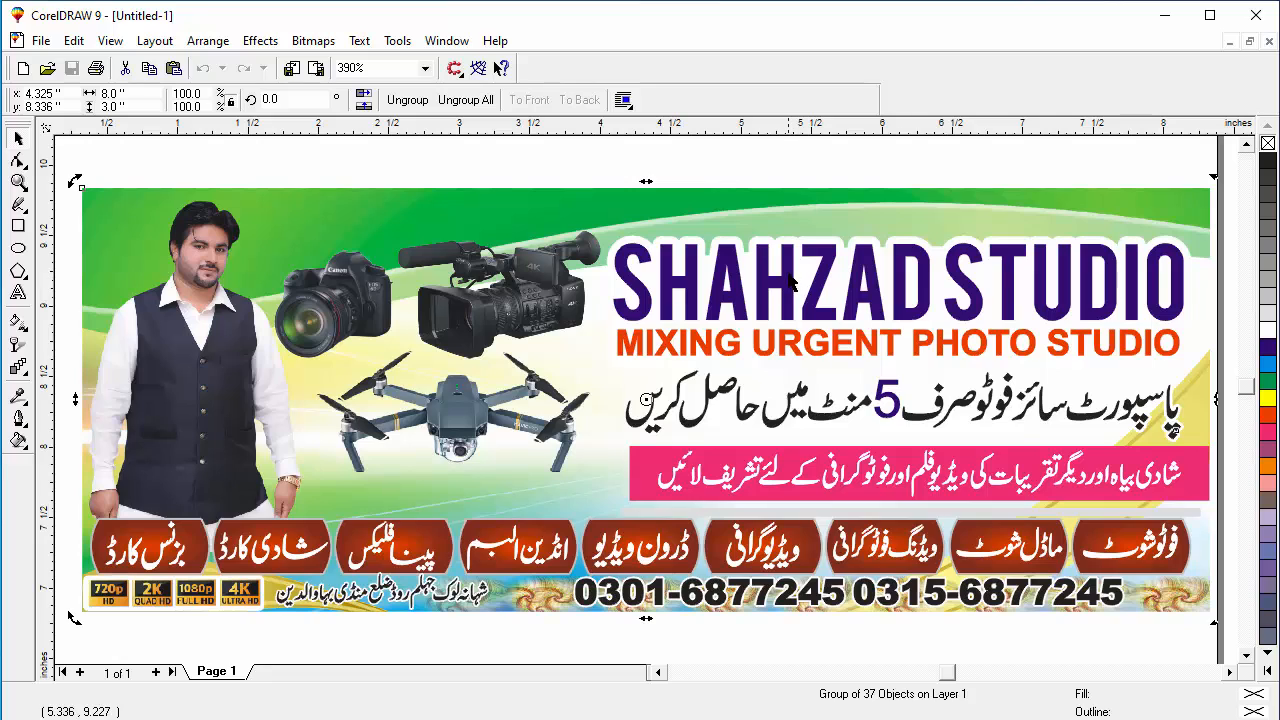
right_click(790, 284)
left_click(820, 309)
left_click(805, 158)
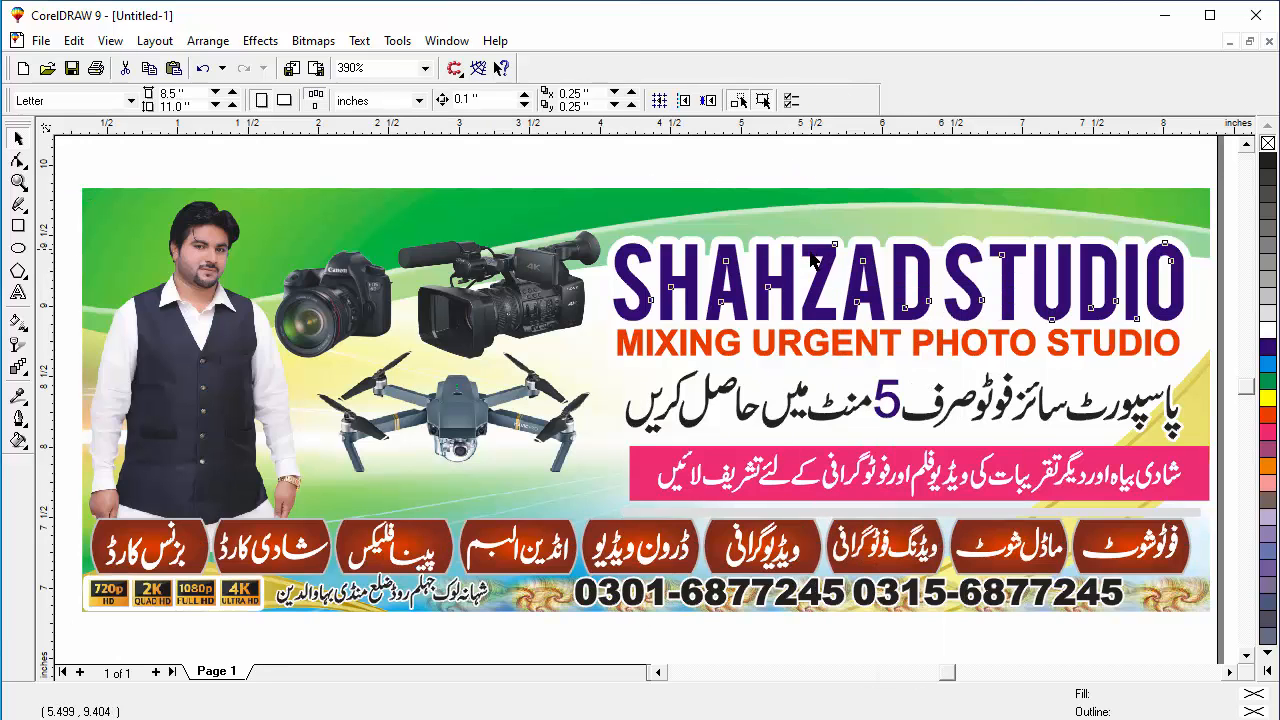
Step: Check that the ungrouped title, Urdu text line, drone picture and red service label can be selected individually
left_click(812, 257)
left_click(741, 400)
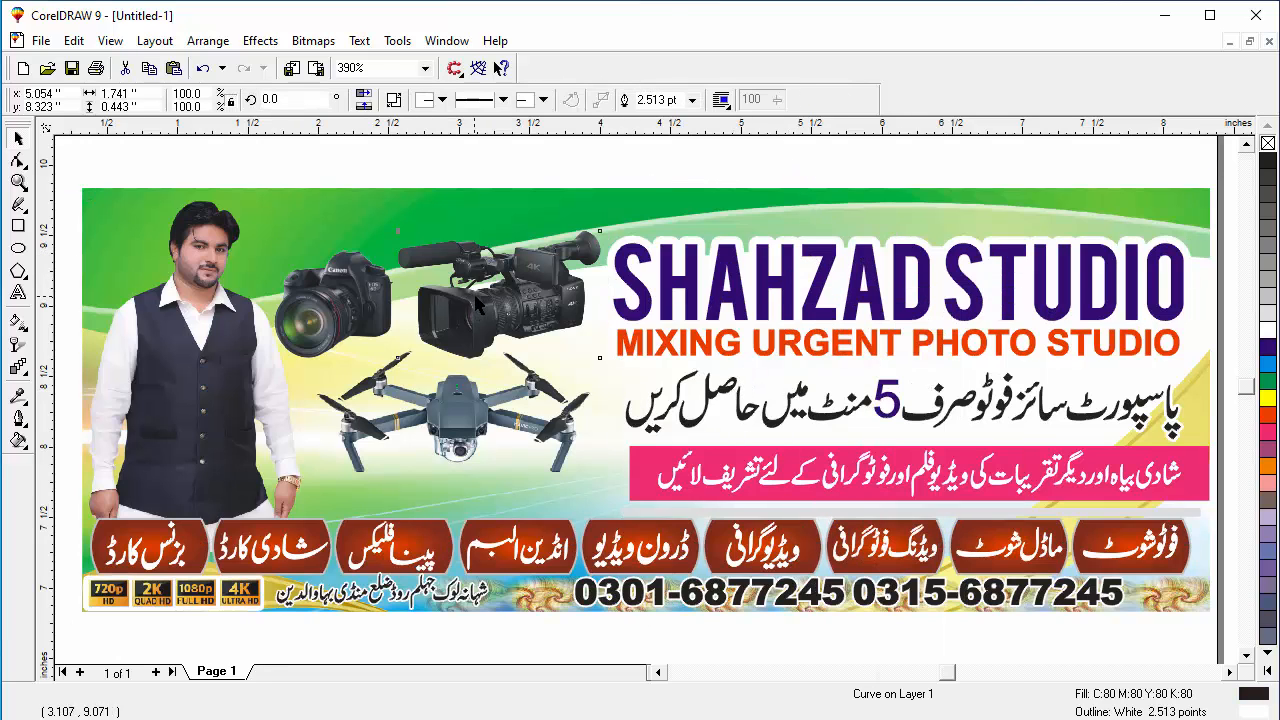
left_click(479, 418)
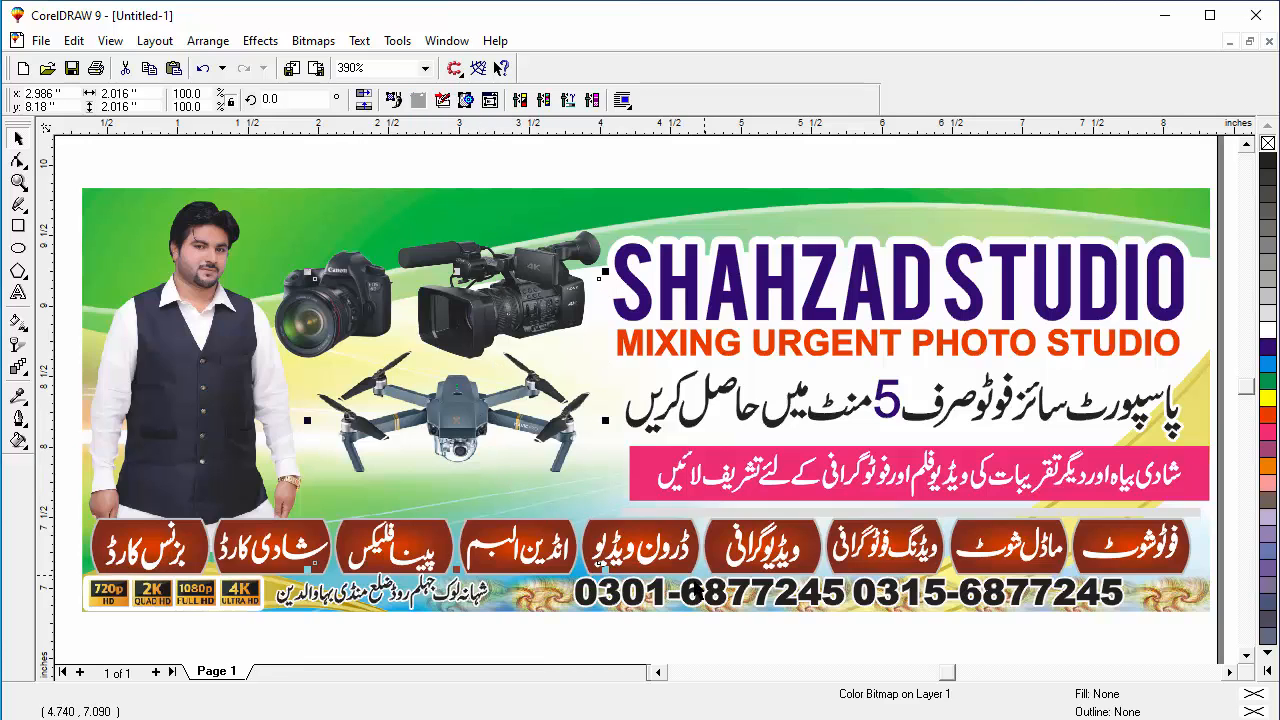
left_click(512, 548)
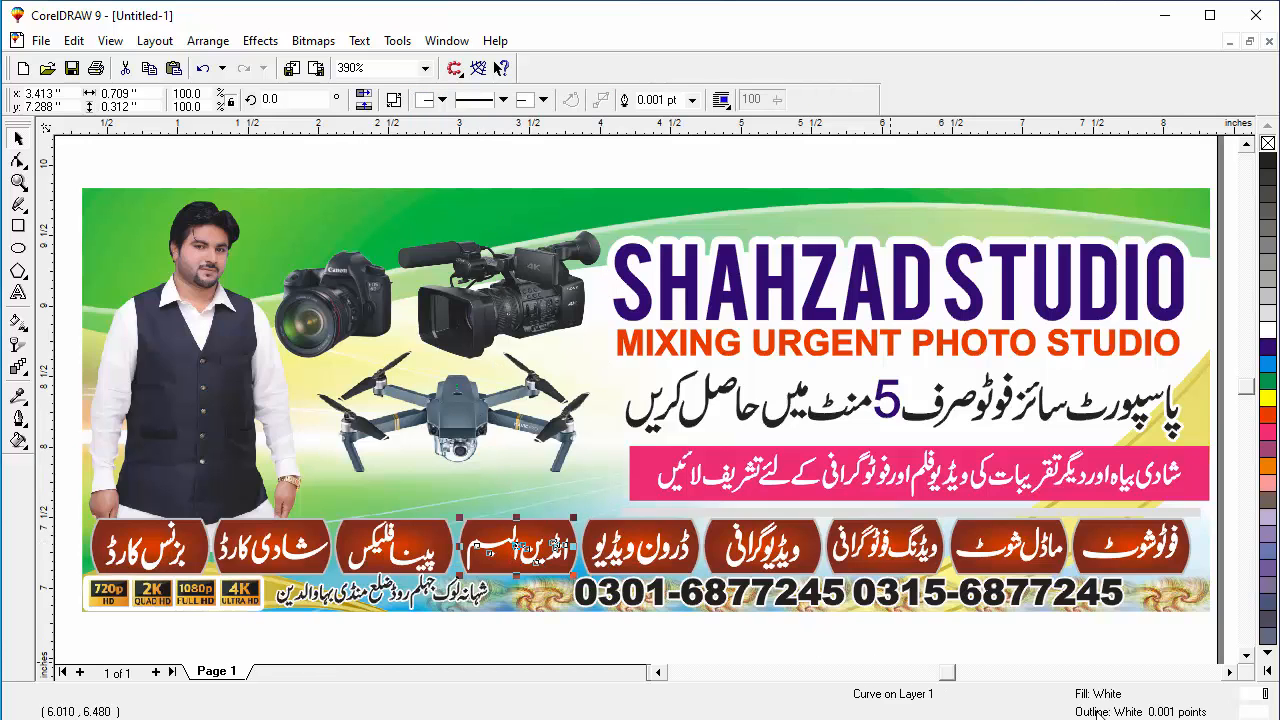
Step: Start saving the drawing as a new file and set its file type to CDR - CorelDRAW
left_click(41, 40)
left_click(63, 162)
left_click(41, 40)
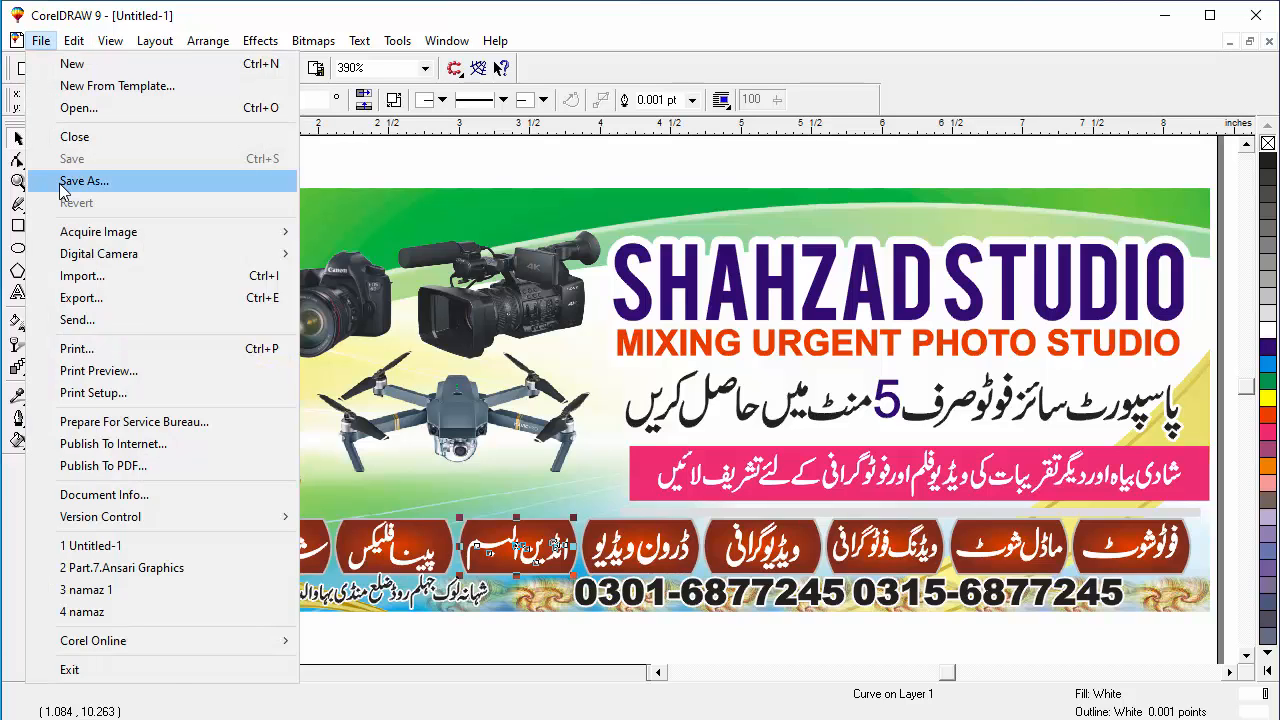
left_click(70, 183)
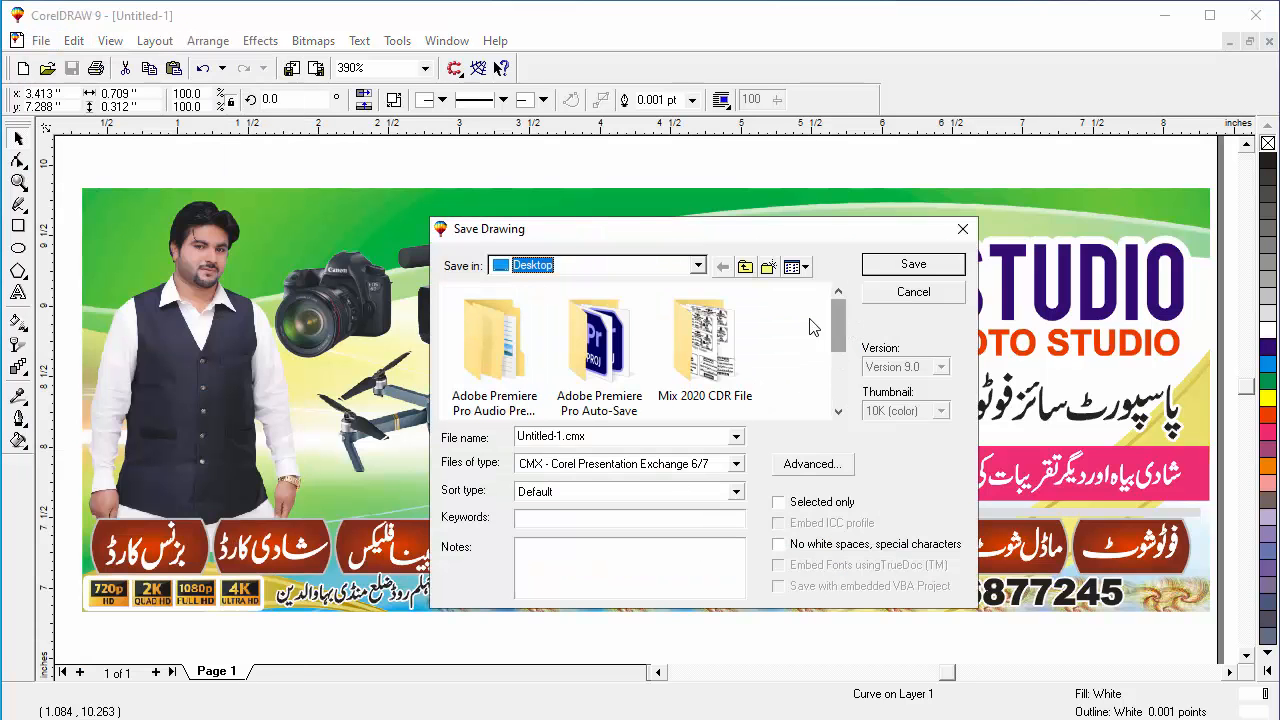
left_click(608, 437)
left_click(737, 437)
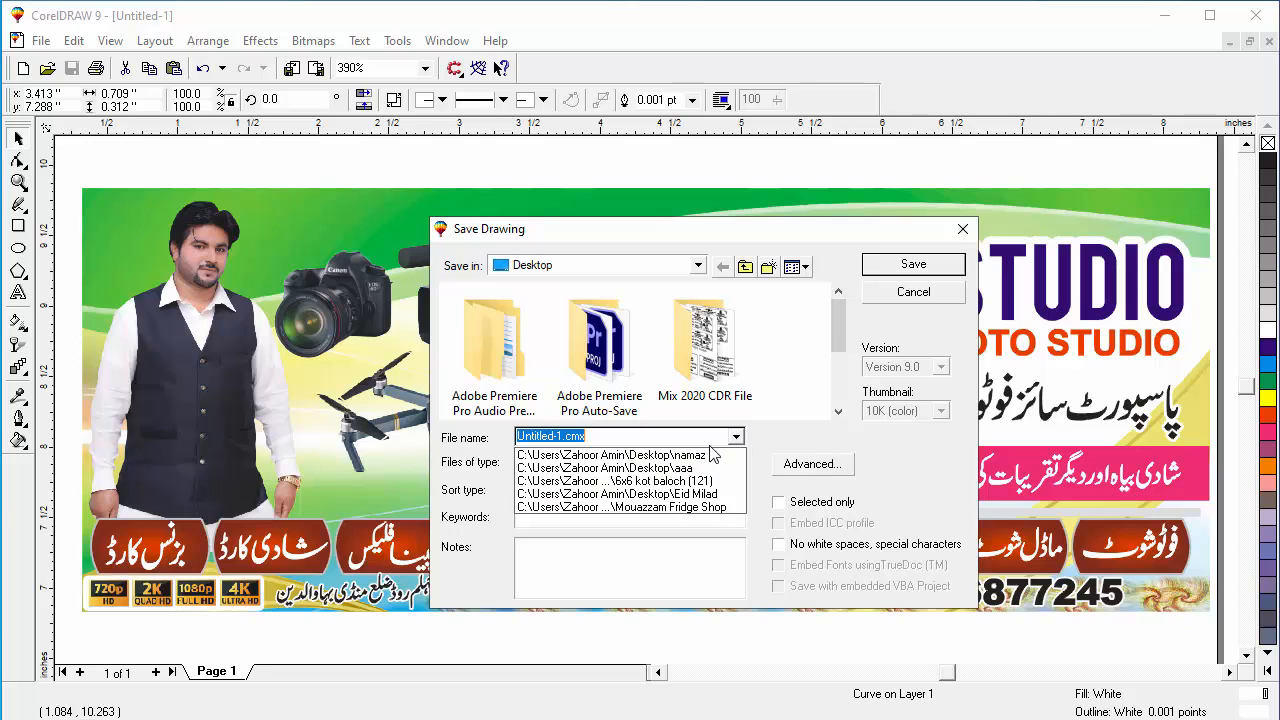
left_click(733, 438)
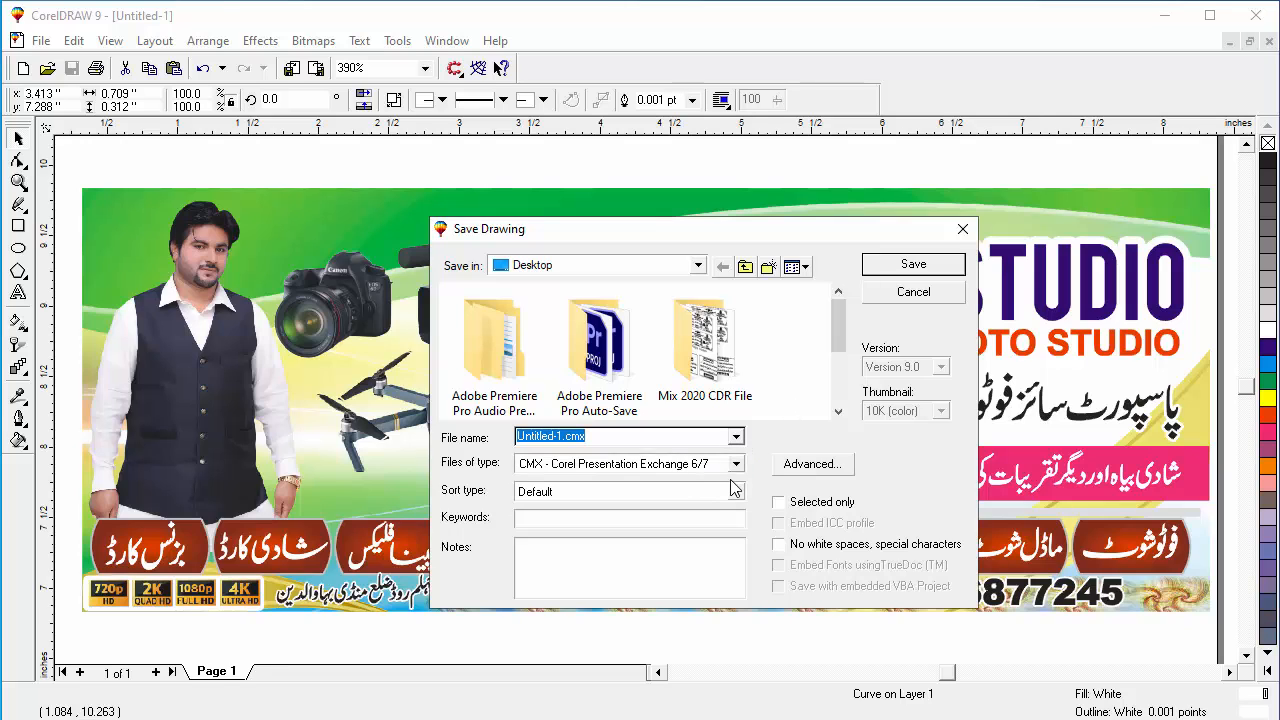
left_click(736, 464)
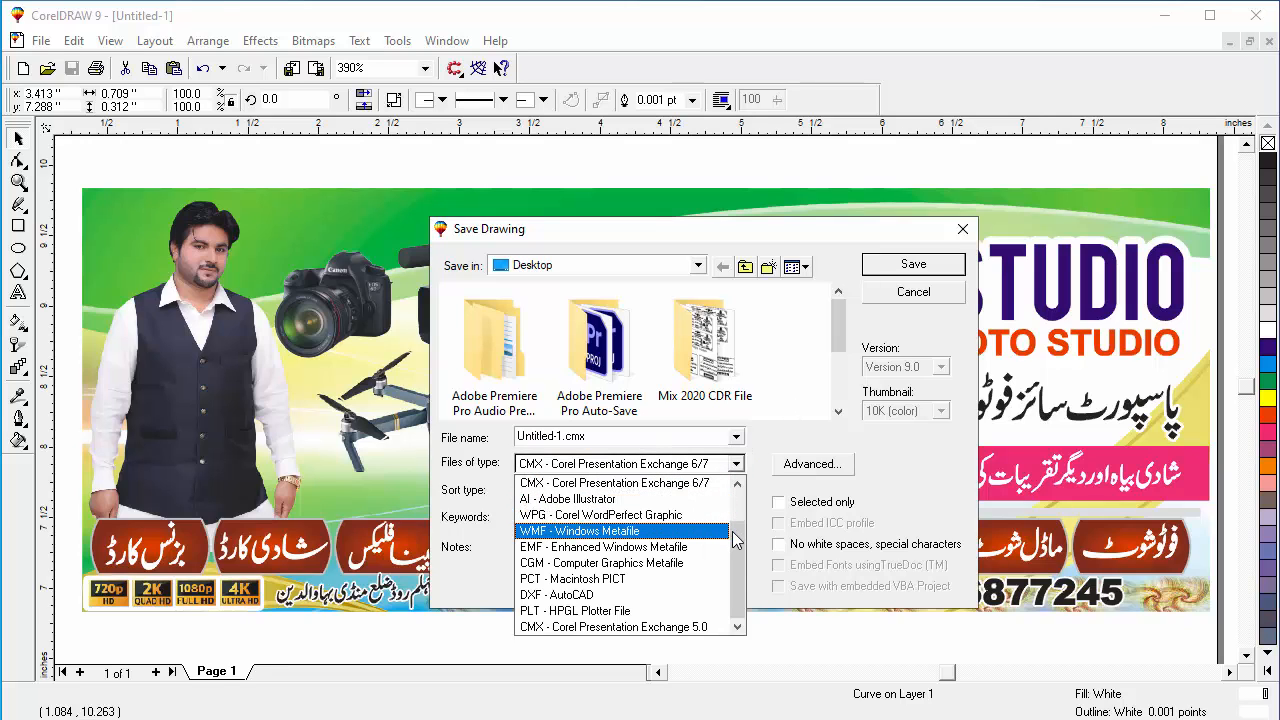
scroll(735, 540, "up", 1)
left_click(590, 487)
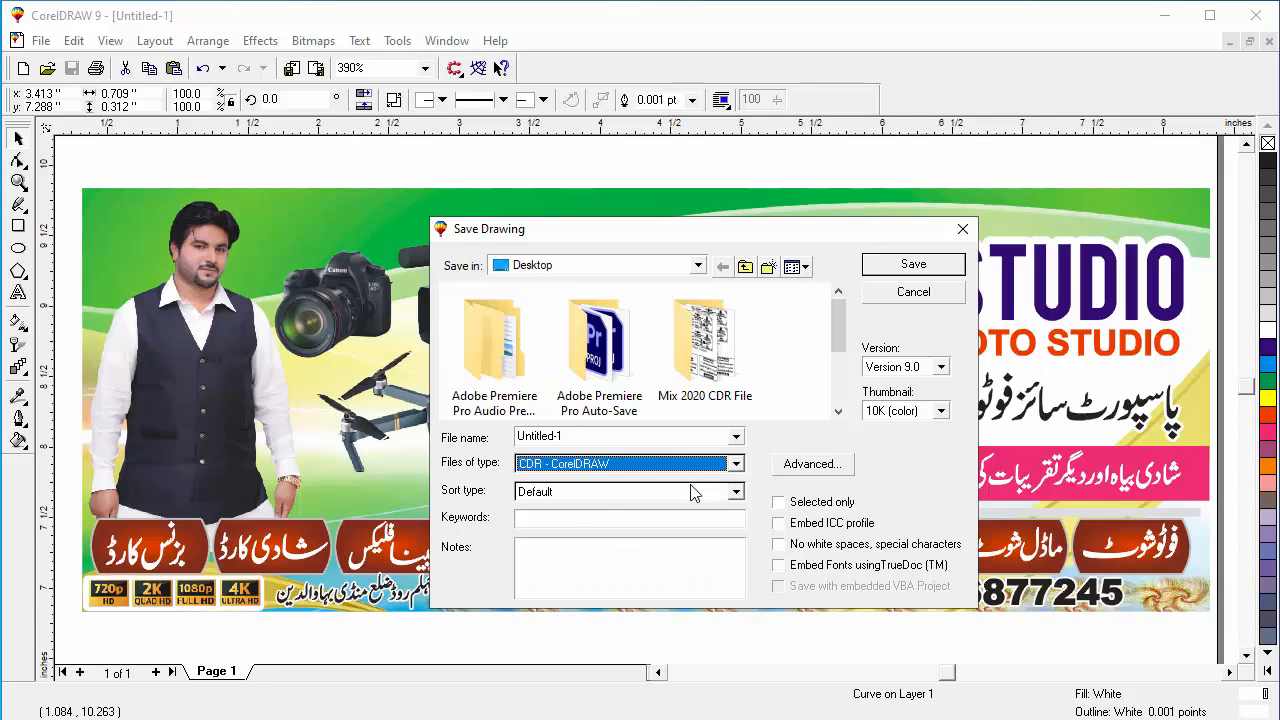
Step: Name the file Shahzad Movies and save it to the Desktop
left_click(621, 436)
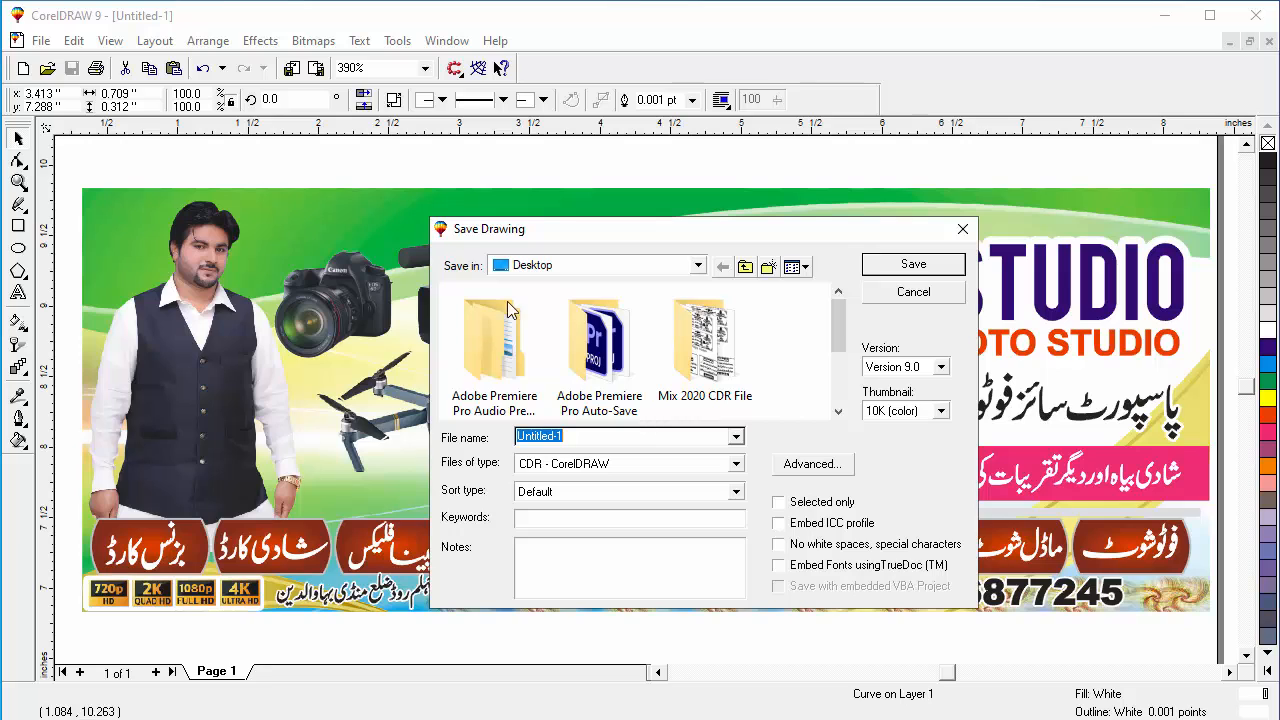
type("Shahza")
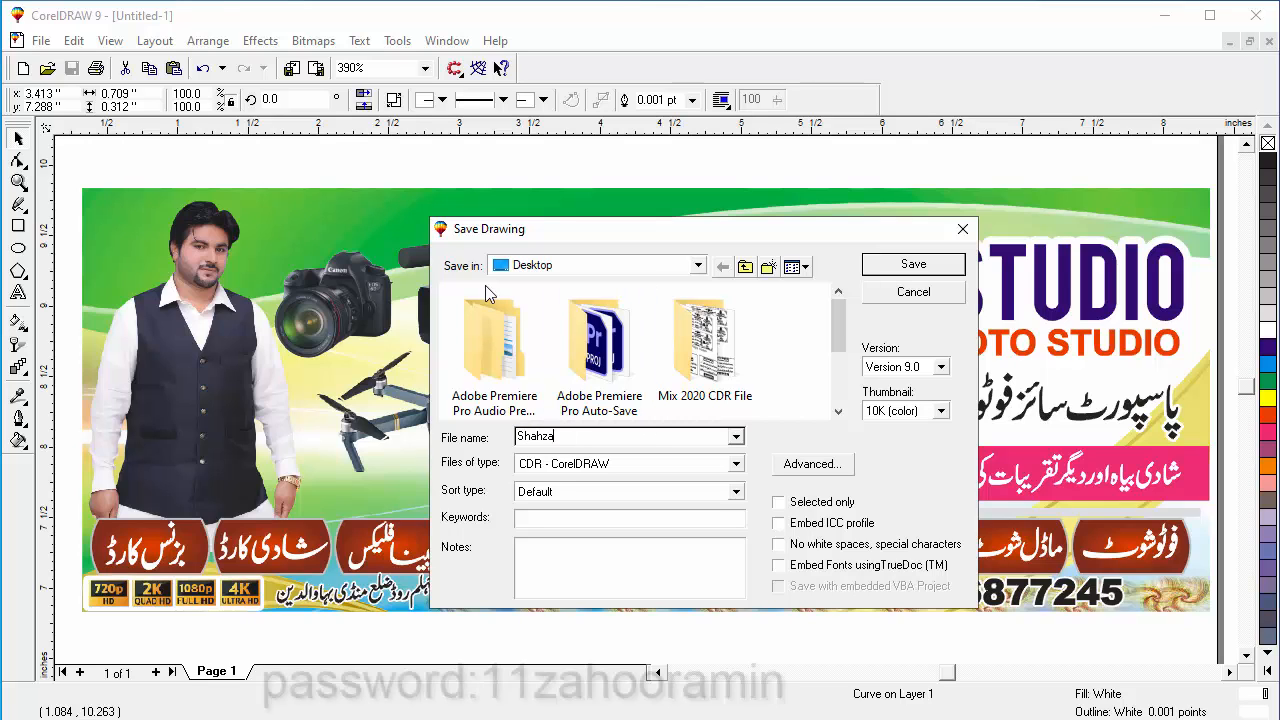
type("d Movie")
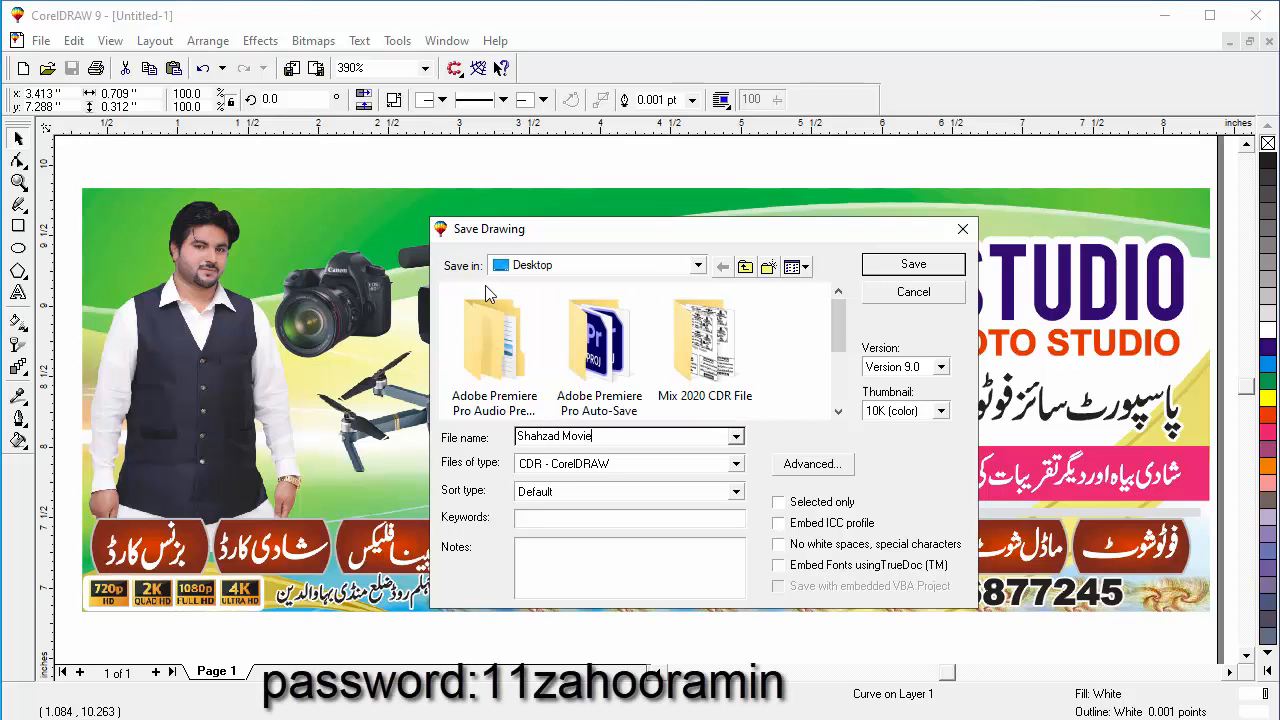
type("s")
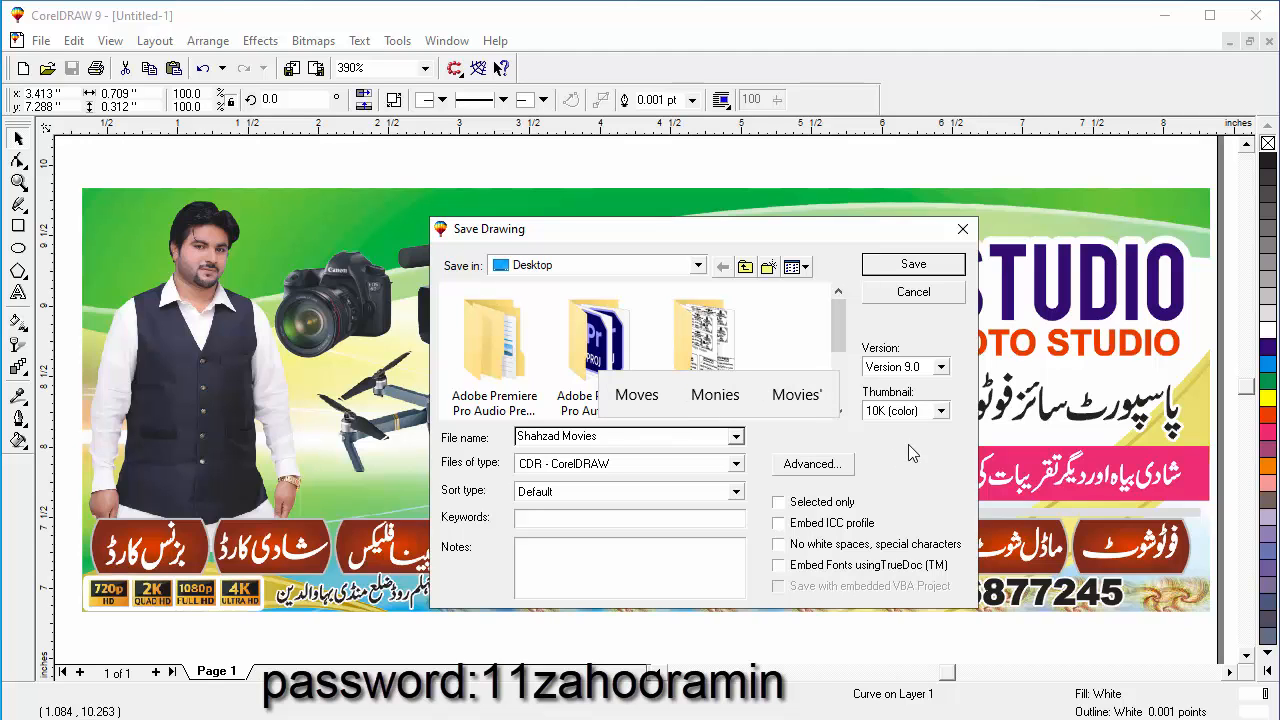
left_click(891, 268)
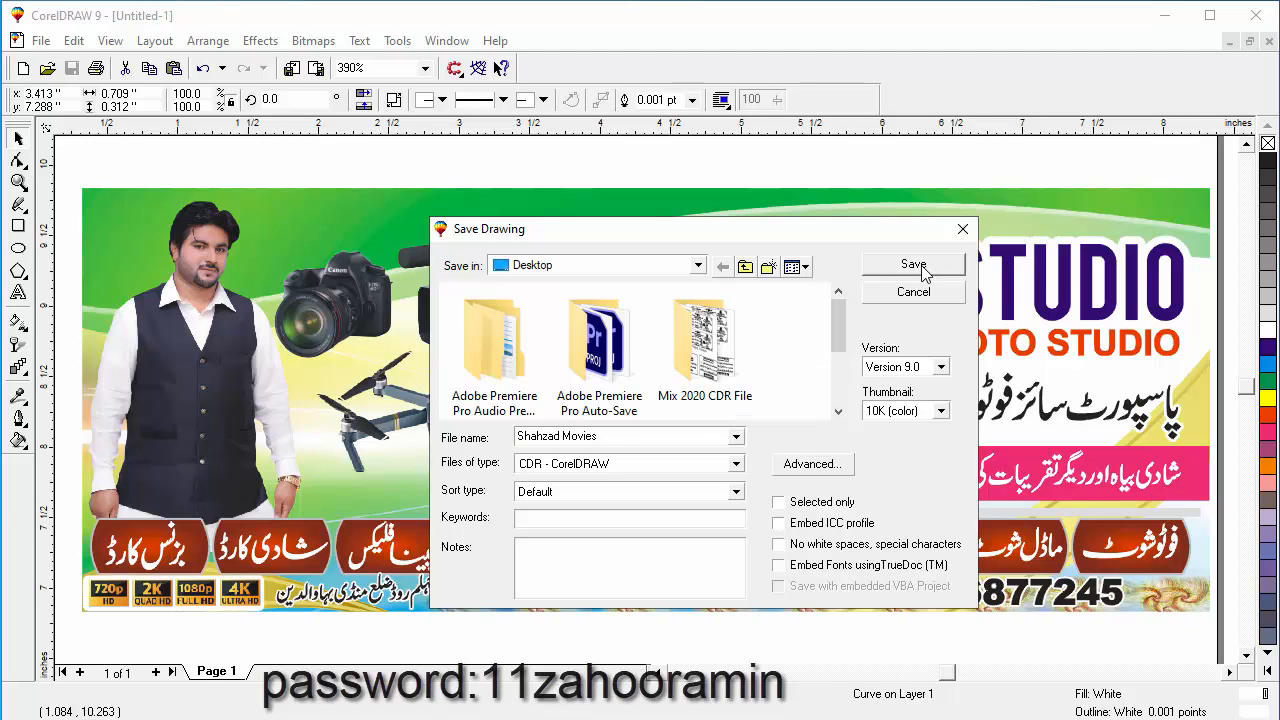